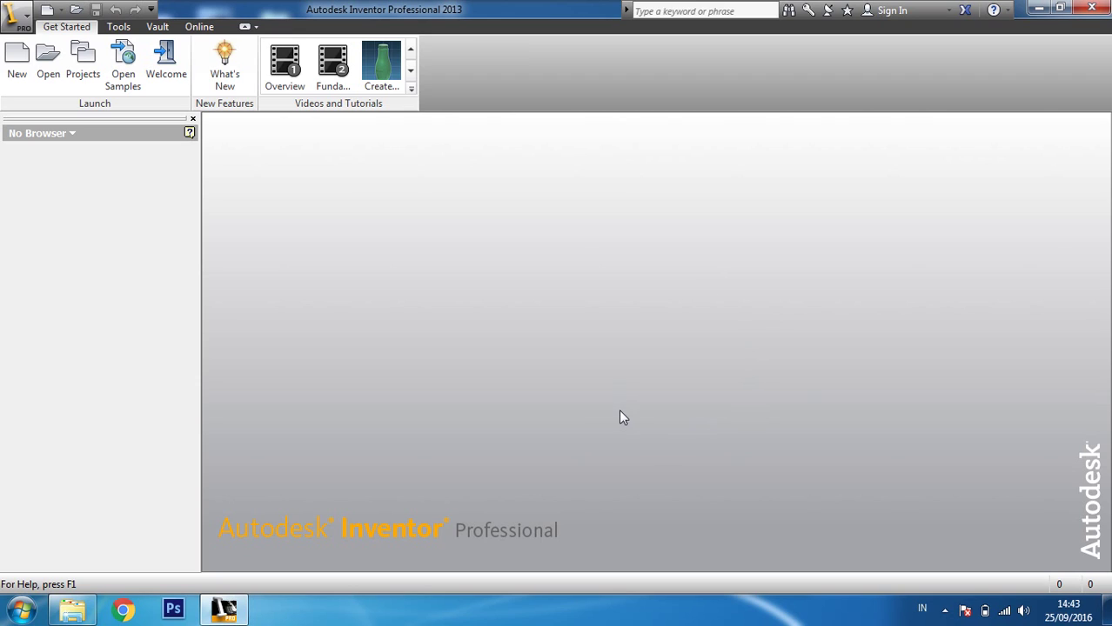
- Create a new part from the metric Standard (mm).ipt template
click(17, 73)
drag(564, 78, 446, 54)
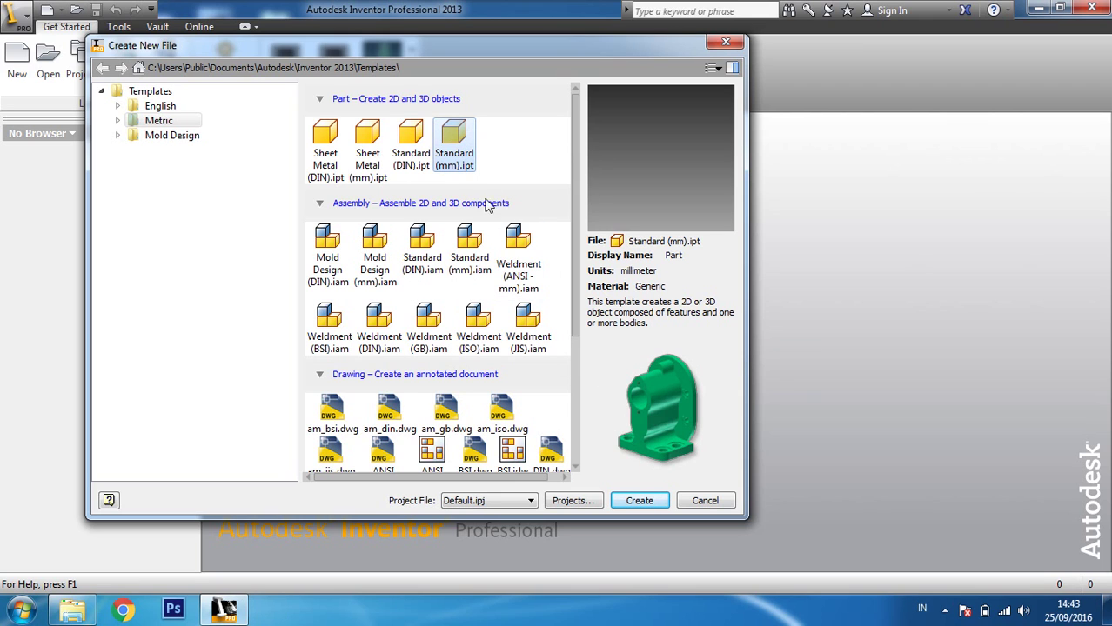
click(639, 501)
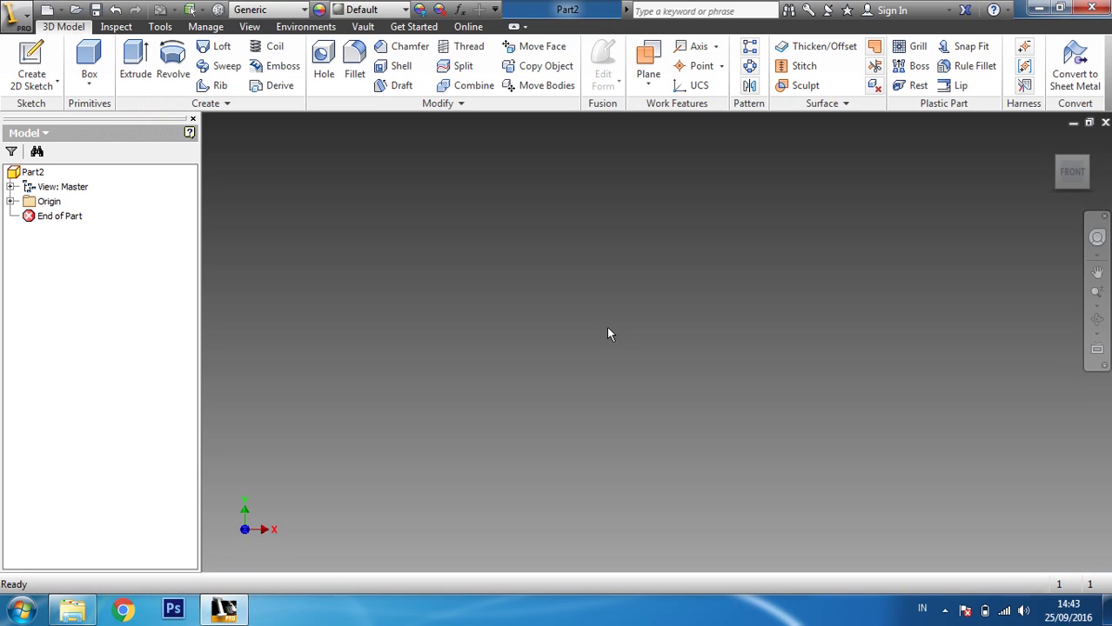
- Start a 2D sketch on the XZ origin plane
key(alt)
key(alt)
click(33, 58)
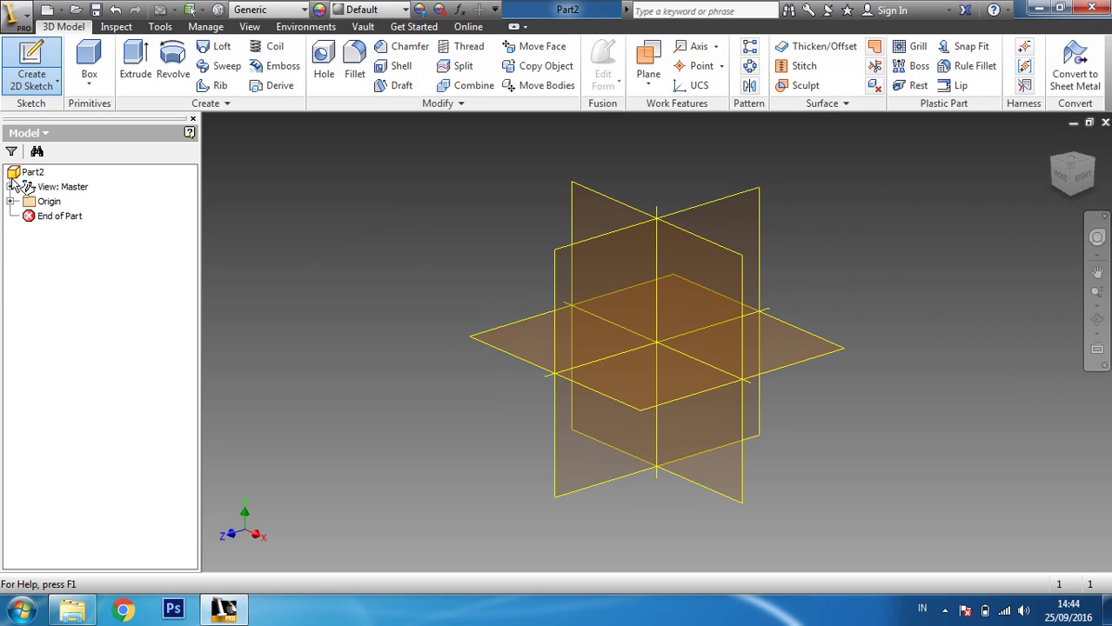
click(10, 201)
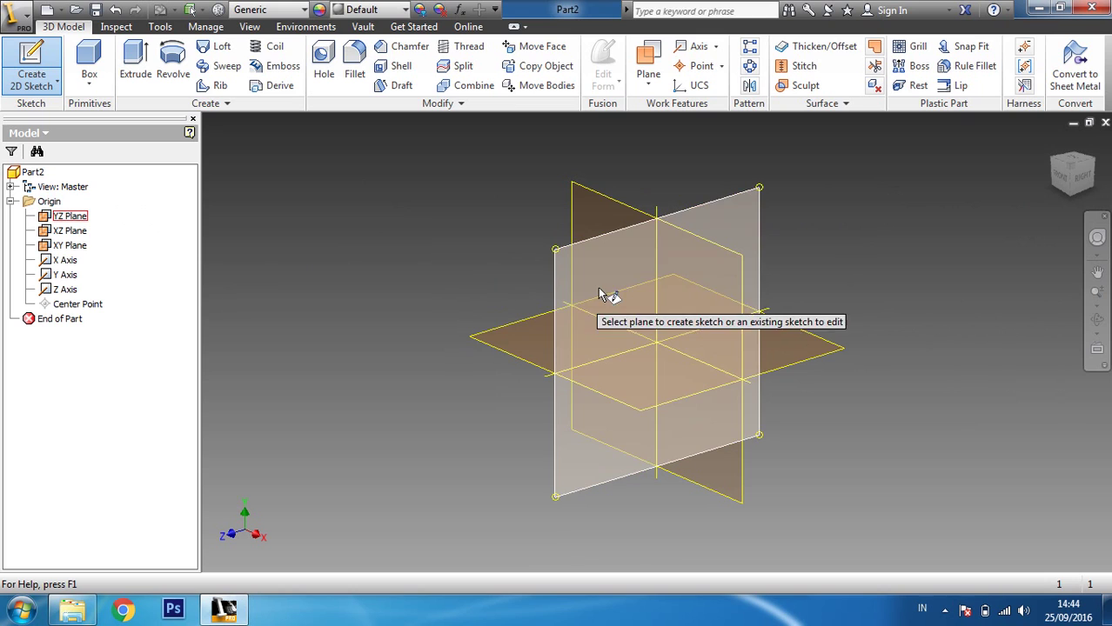
click(771, 344)
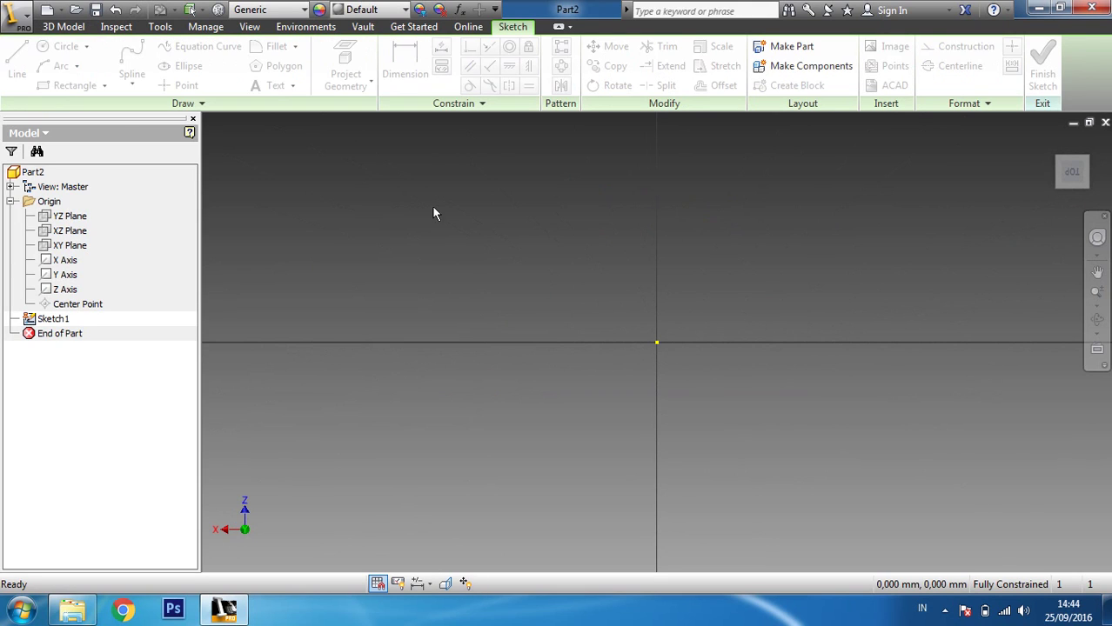
- Draw a 50 mm diameter circle centred on the sketch origin
click(55, 50)
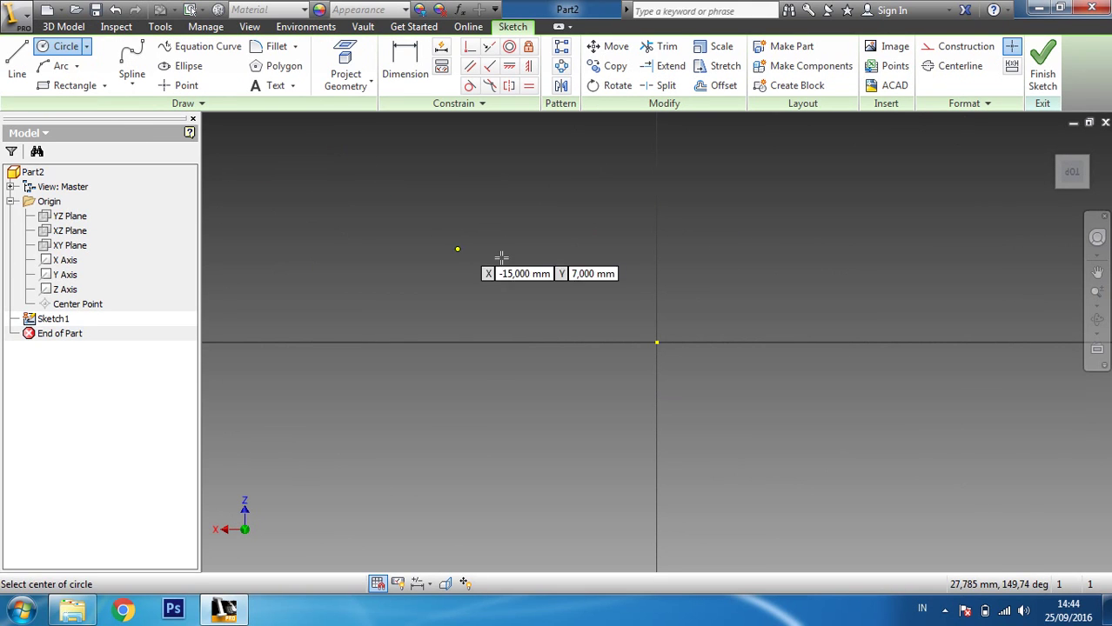
click(657, 342)
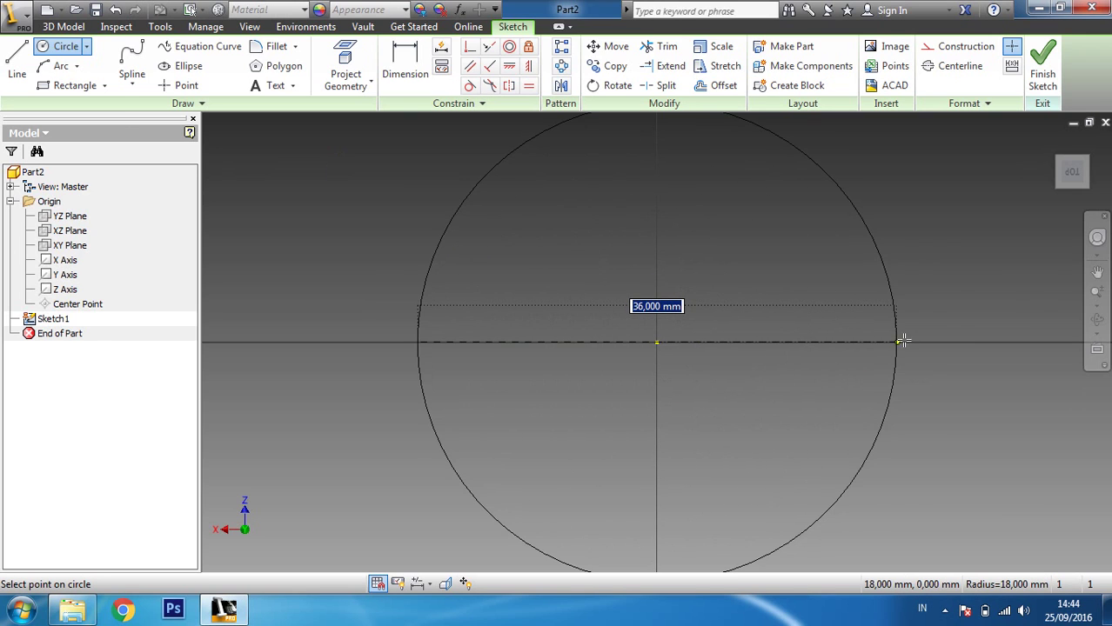
text(50)
key(Return)
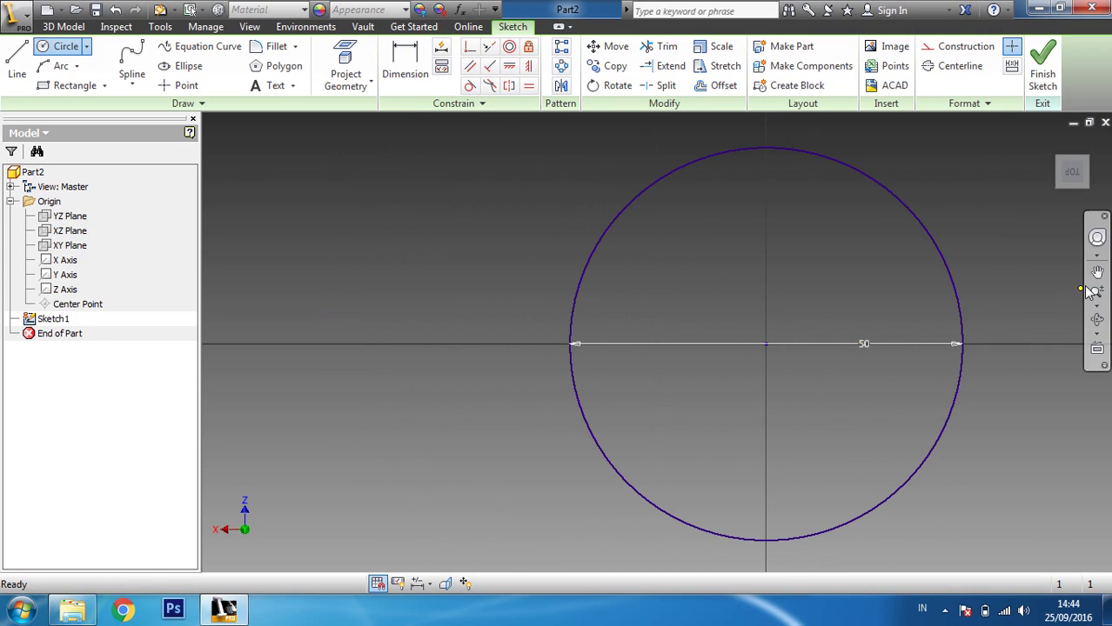
click(835, 280)
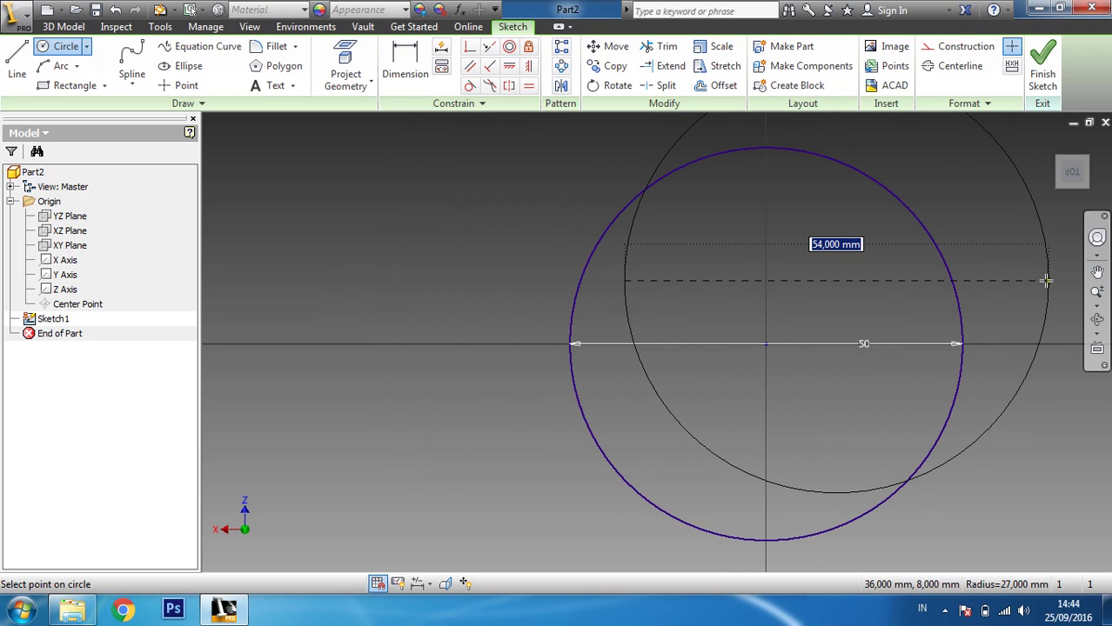
key(Escape)
- Draw a second, concentric circle of 35 mm diameter inside the first one
click(1097, 272)
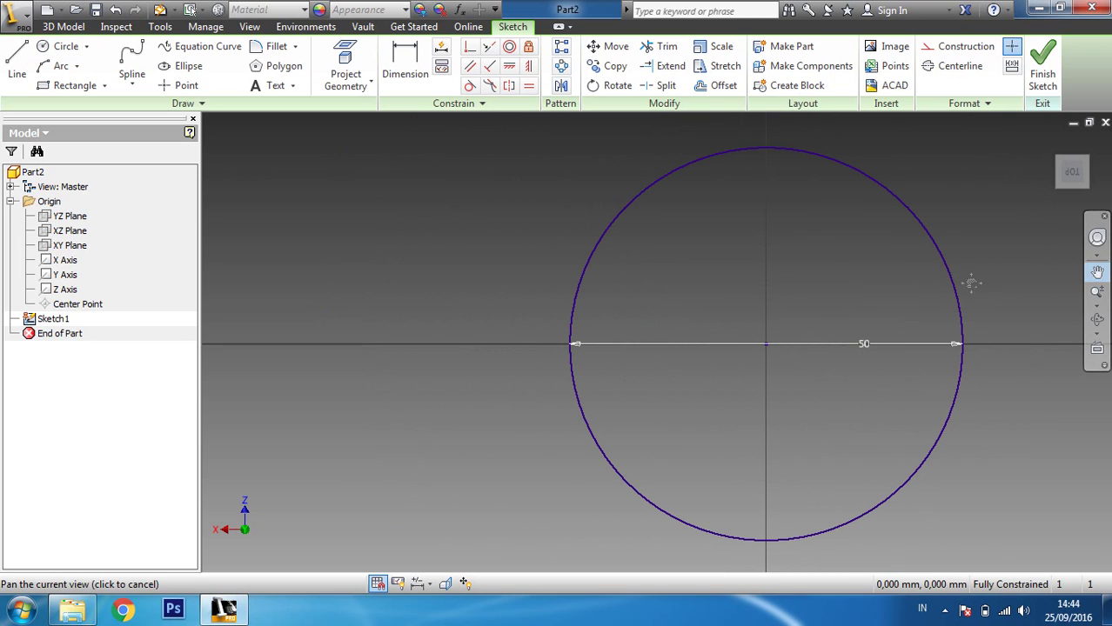
drag(995, 280, 904, 288)
click(63, 46)
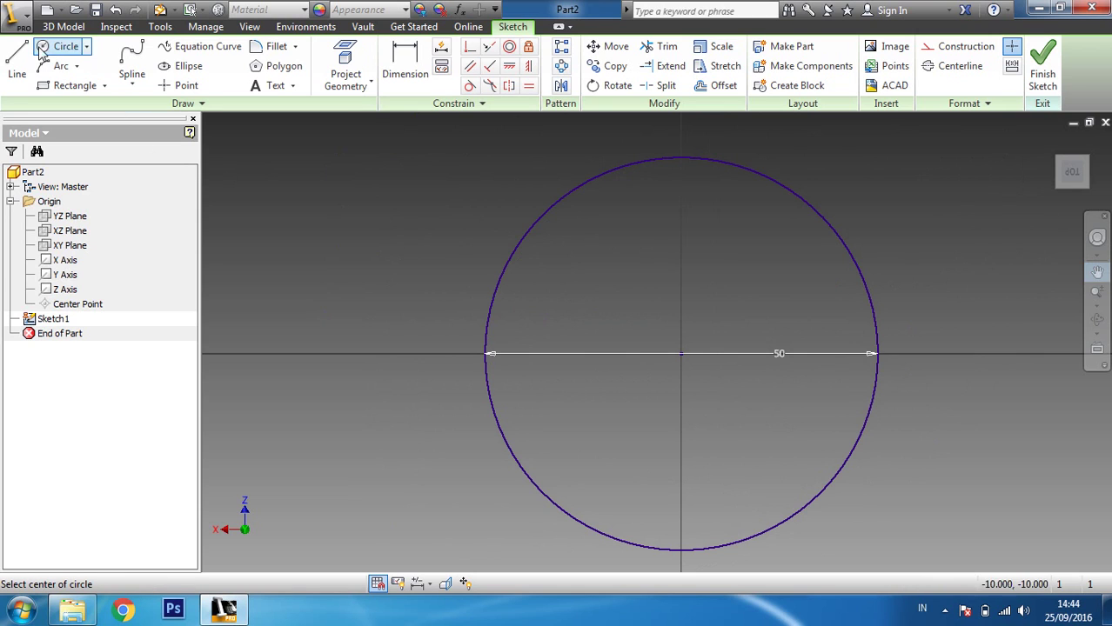
click(682, 353)
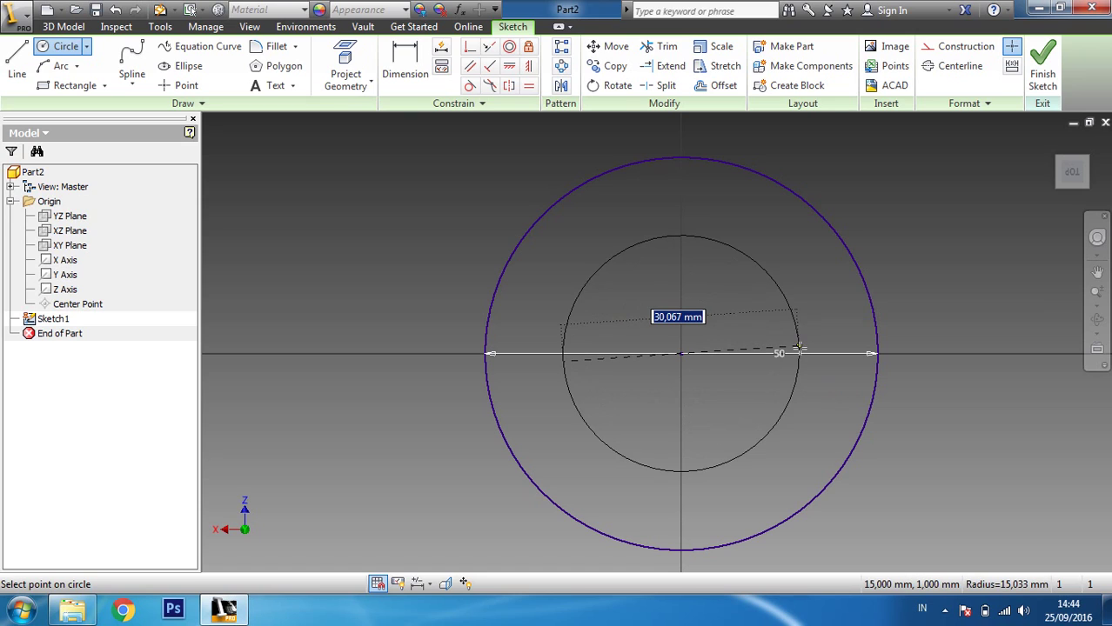
text(35)
key(Return)
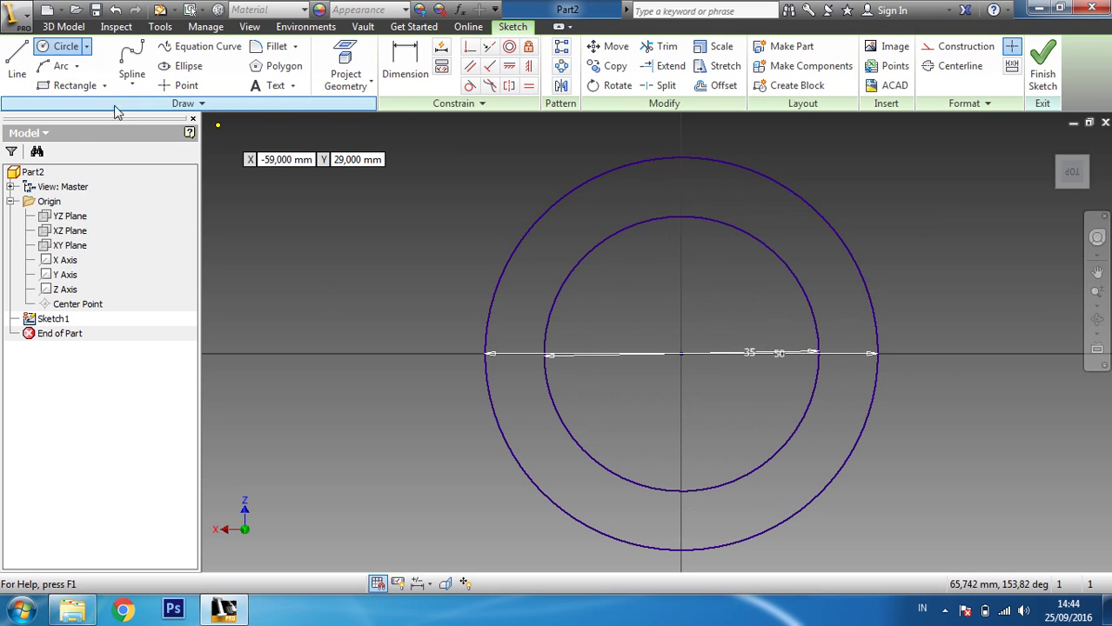
- Extrude the ring-shaped profile between the two circles by a distance of 10 mm
click(64, 27)
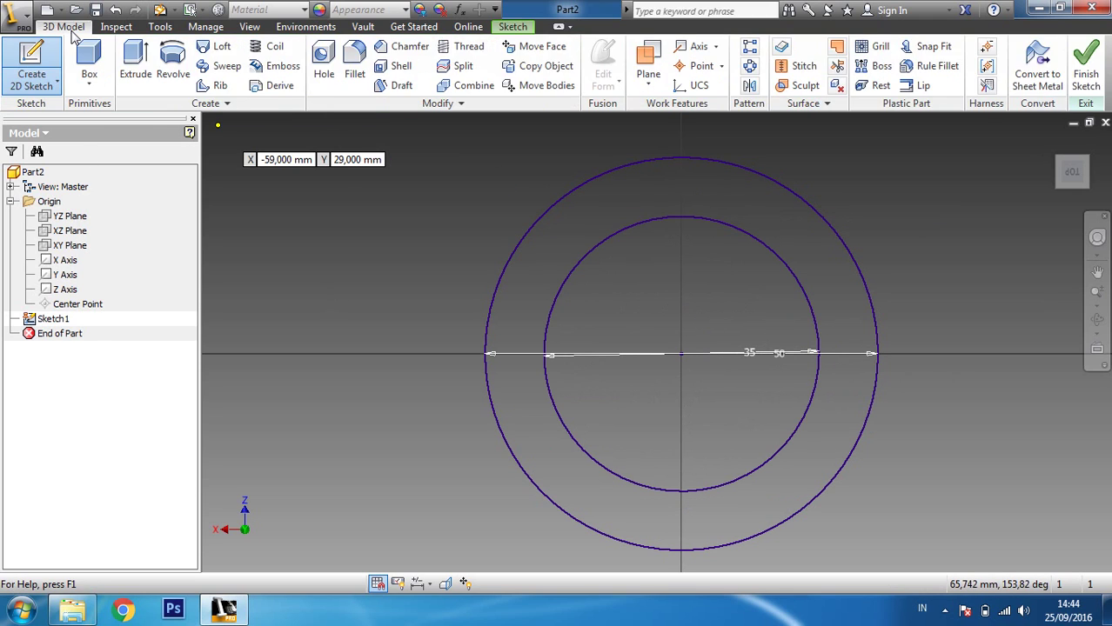
click(135, 56)
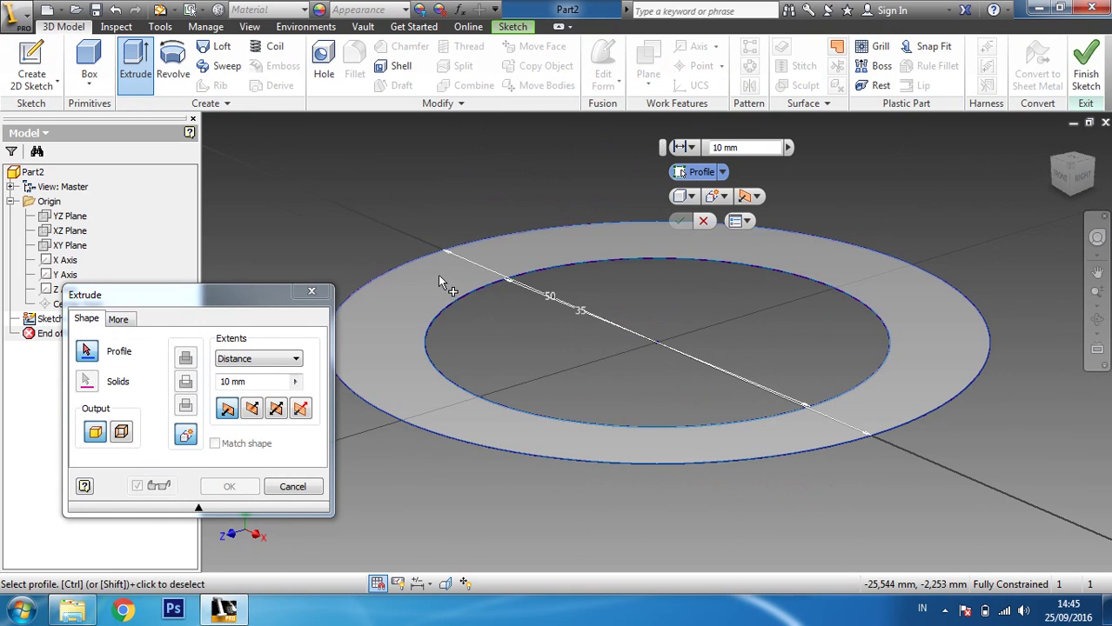
click(399, 299)
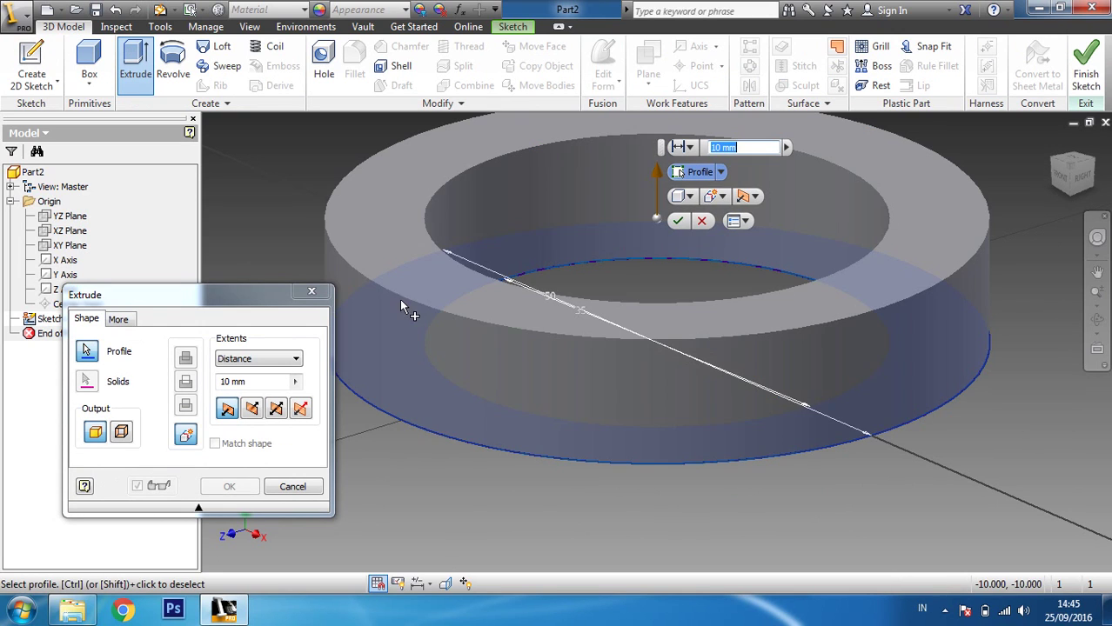
click(239, 382)
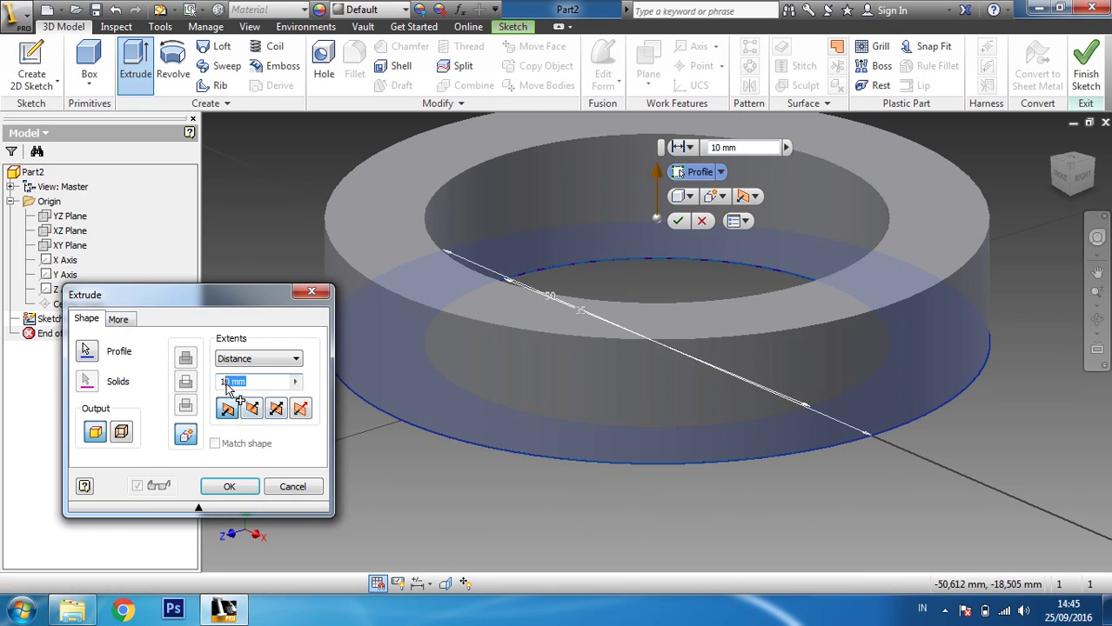
text(15)
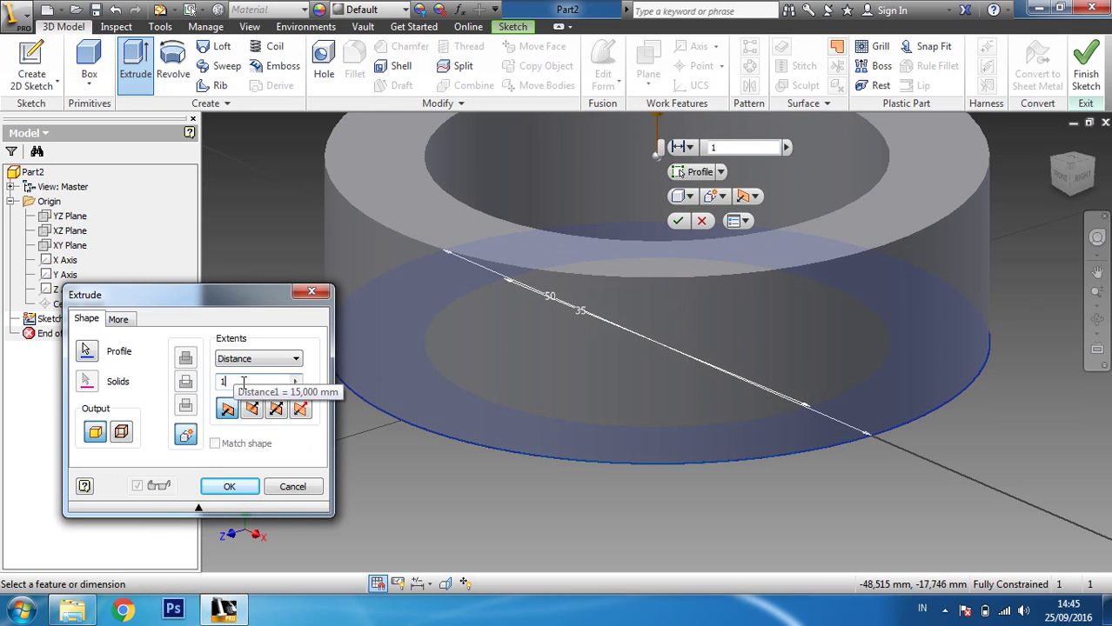
key(BackSpace)
text(0)
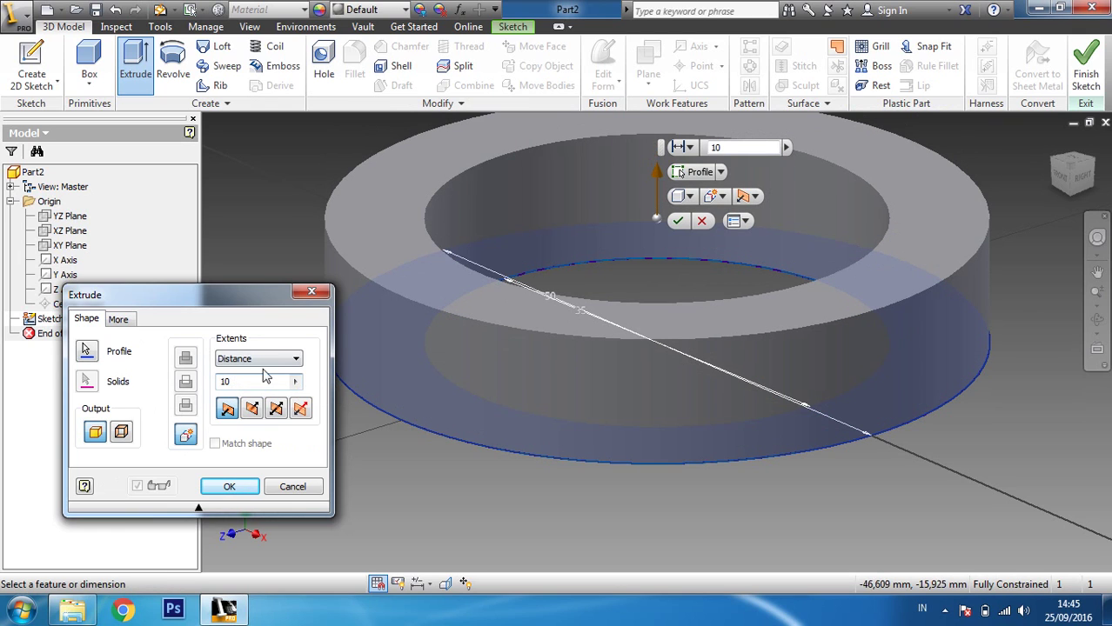
click(248, 489)
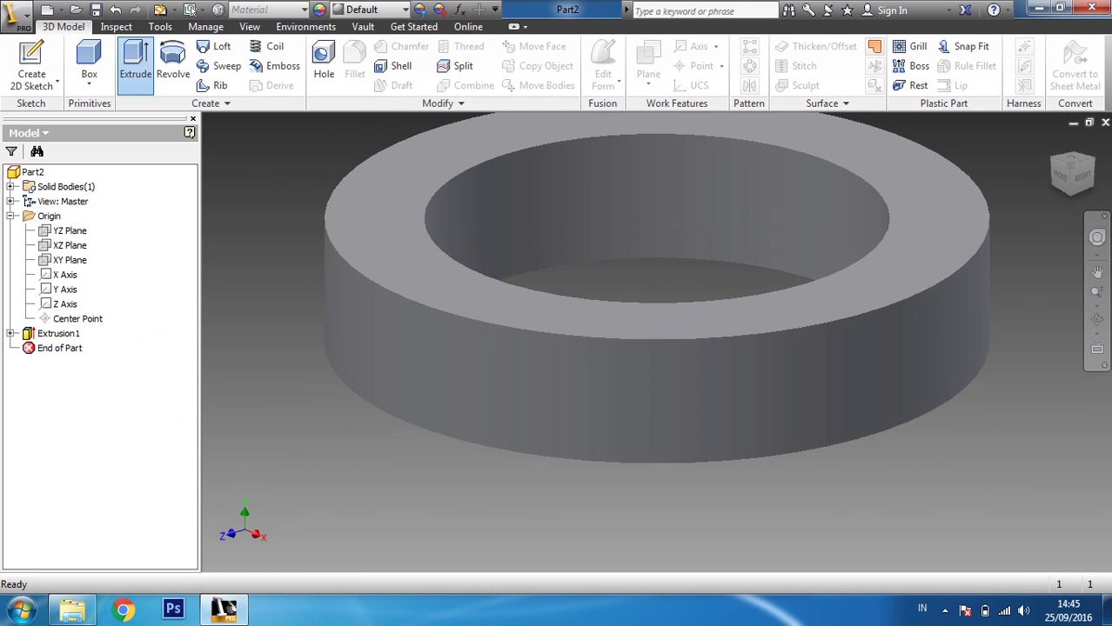
- Orbit around the extruded ring to examine its outer wall and rims from the side
click(1098, 319)
click(1104, 319)
click(1100, 320)
drag(730, 251, 614, 390)
mouse_move(569, 358)
mouse_down()
mouse_move(468, 356)
mouse_move(565, 348)
mouse_move(666, 360)
mouse_move(717, 340)
mouse_move(685, 346)
mouse_up()
mouse_move(551, 340)
mouse_down()
mouse_move(646, 325)
mouse_move(589, 331)
mouse_up()
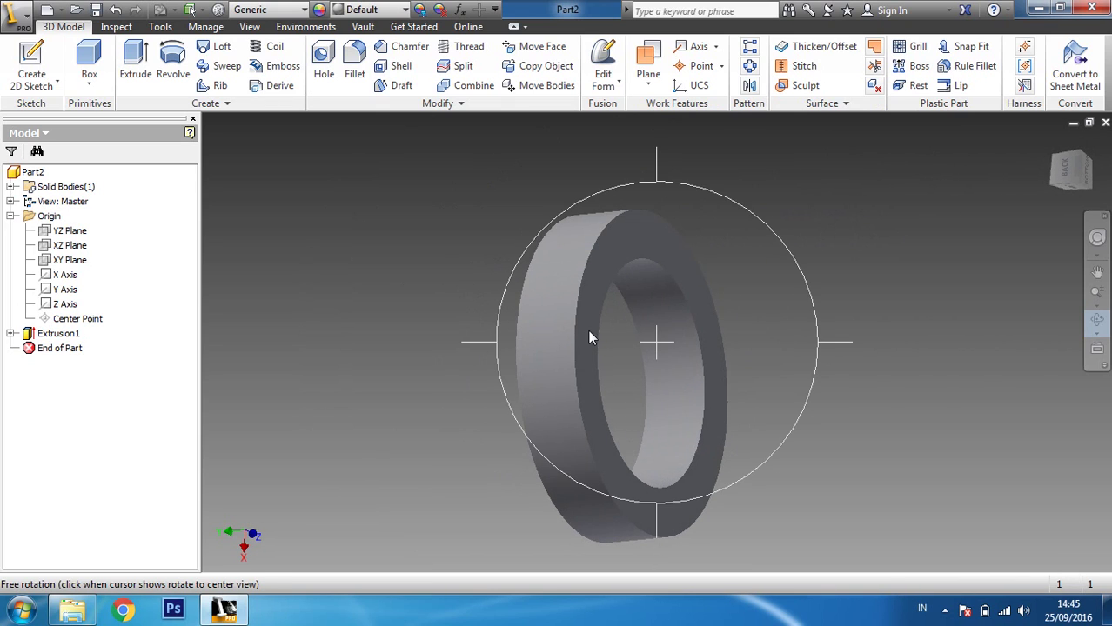
key(Escape)
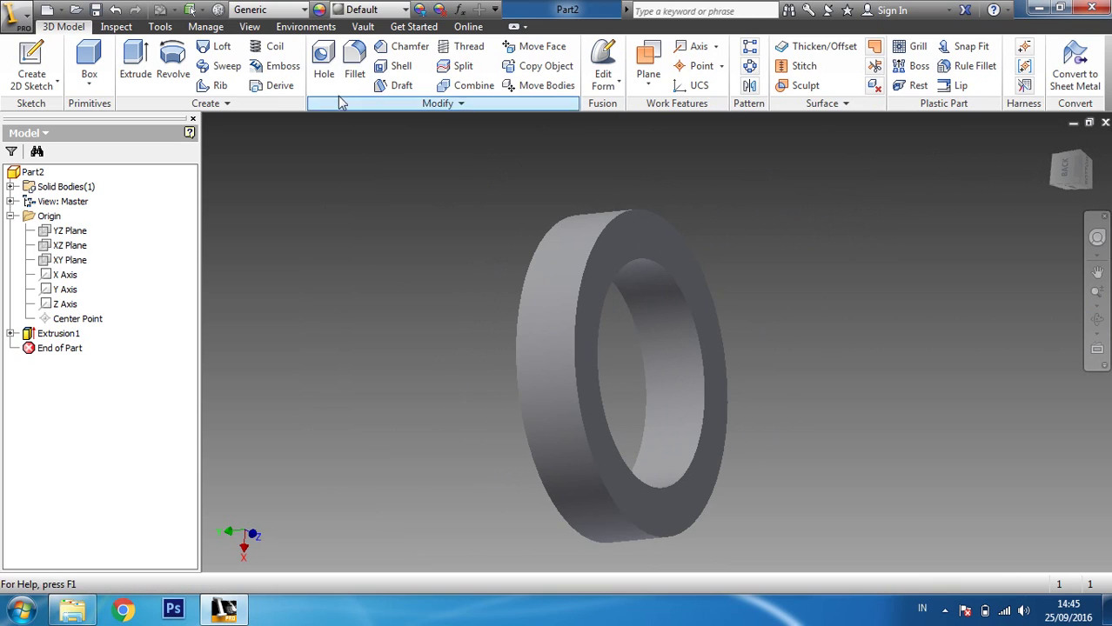
click(355, 68)
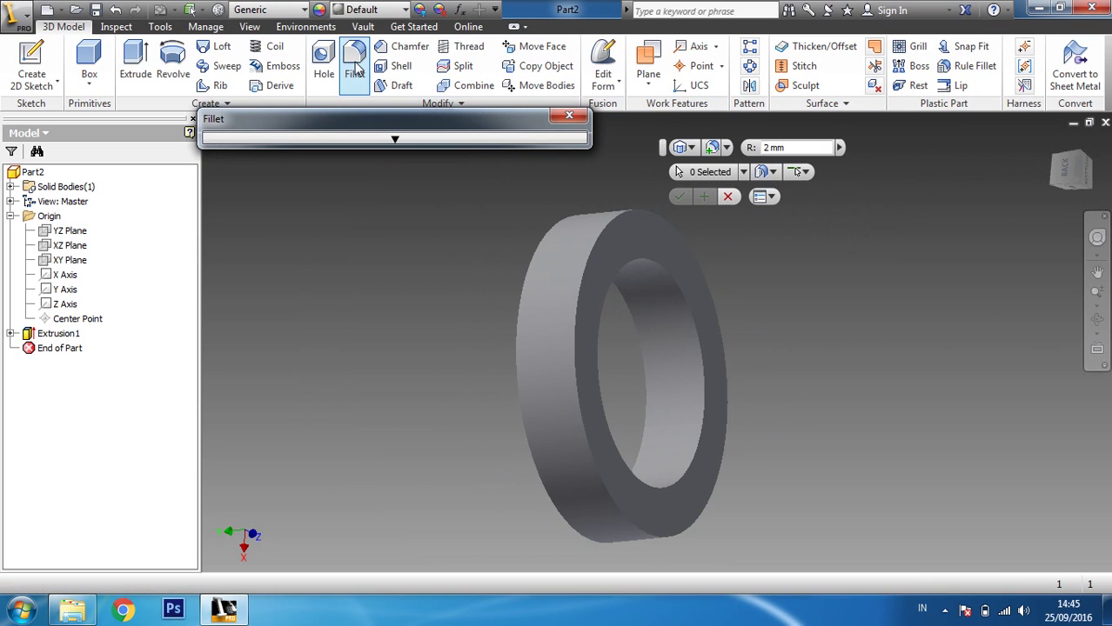
click(788, 148)
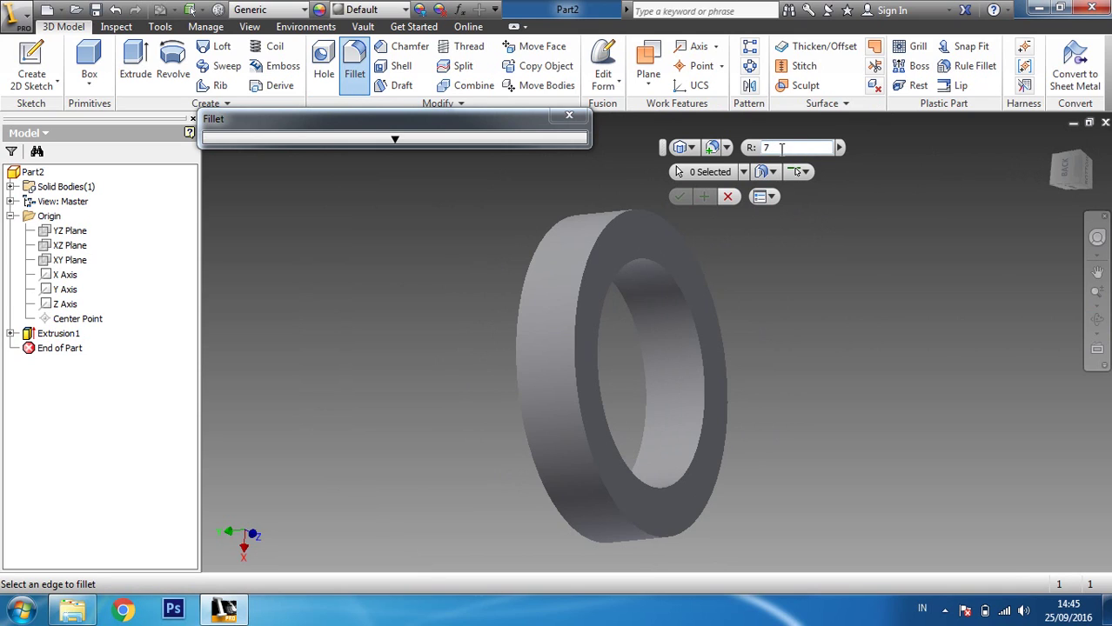
click(580, 304)
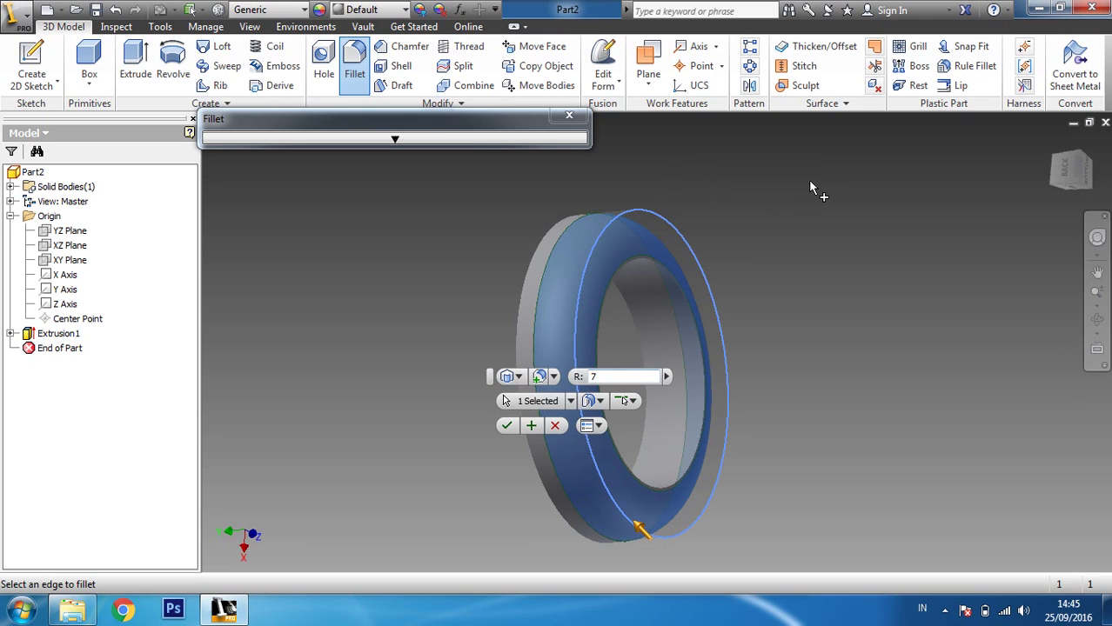
click(1097, 320)
mouse_move(783, 305)
mouse_down()
mouse_move(726, 302)
mouse_move(790, 298)
mouse_up()
key(Escape)
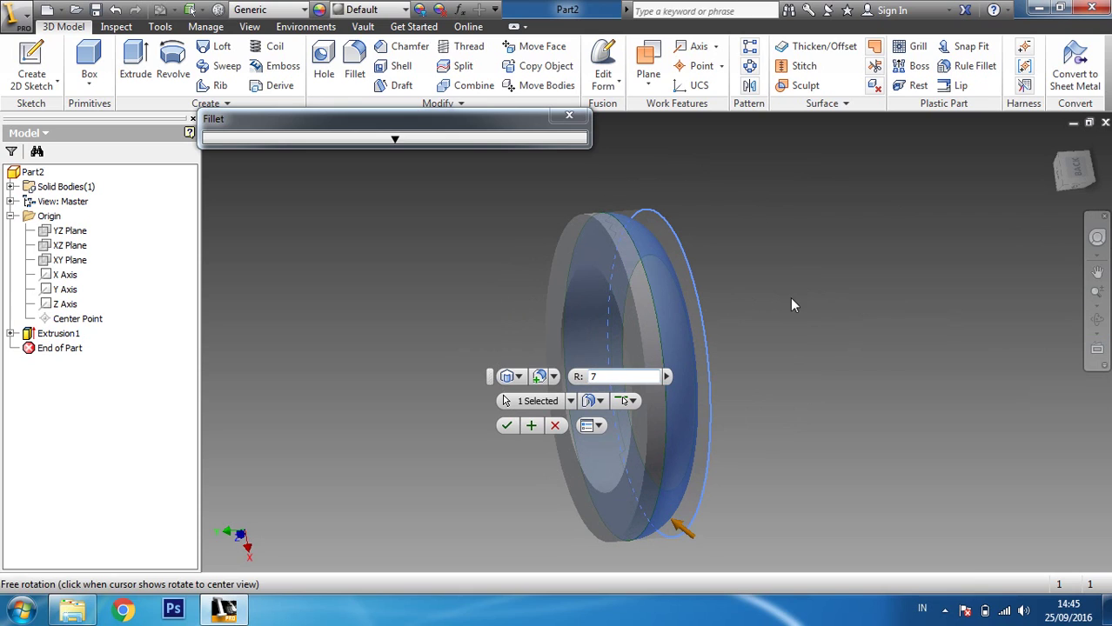
click(638, 320)
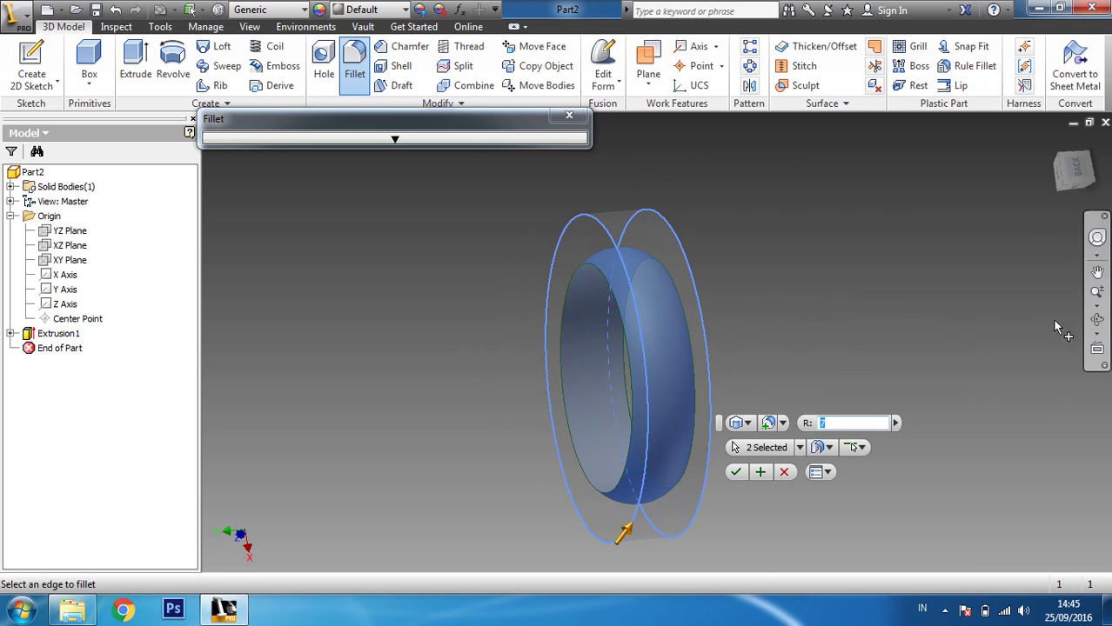
click(1097, 318)
drag(698, 327, 655, 300)
click(847, 422)
drag(847, 422, 812, 424)
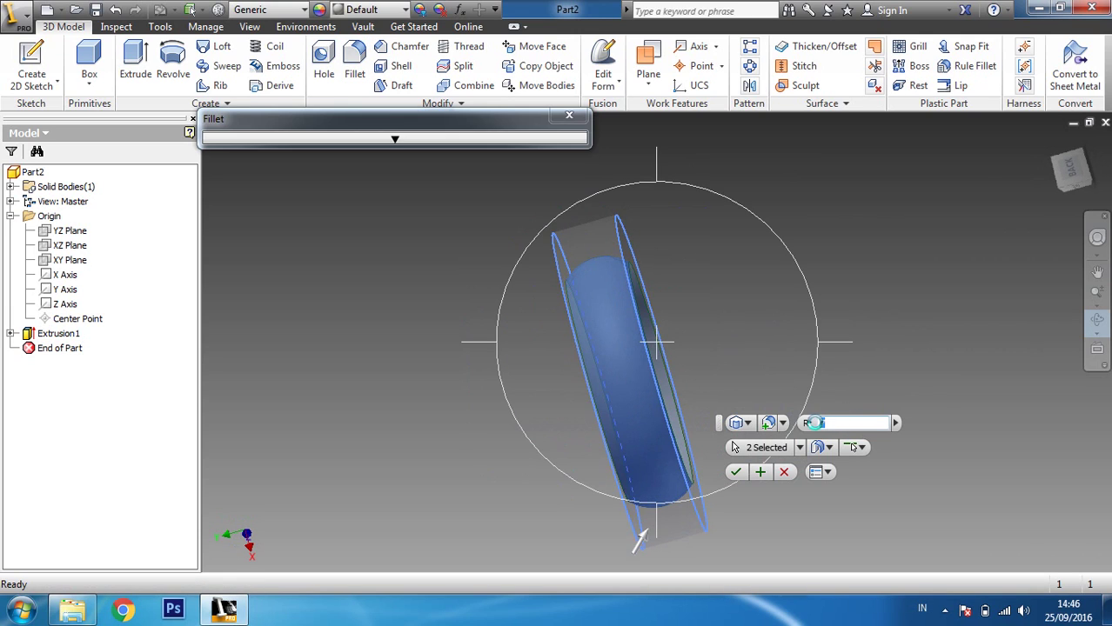
text(5)
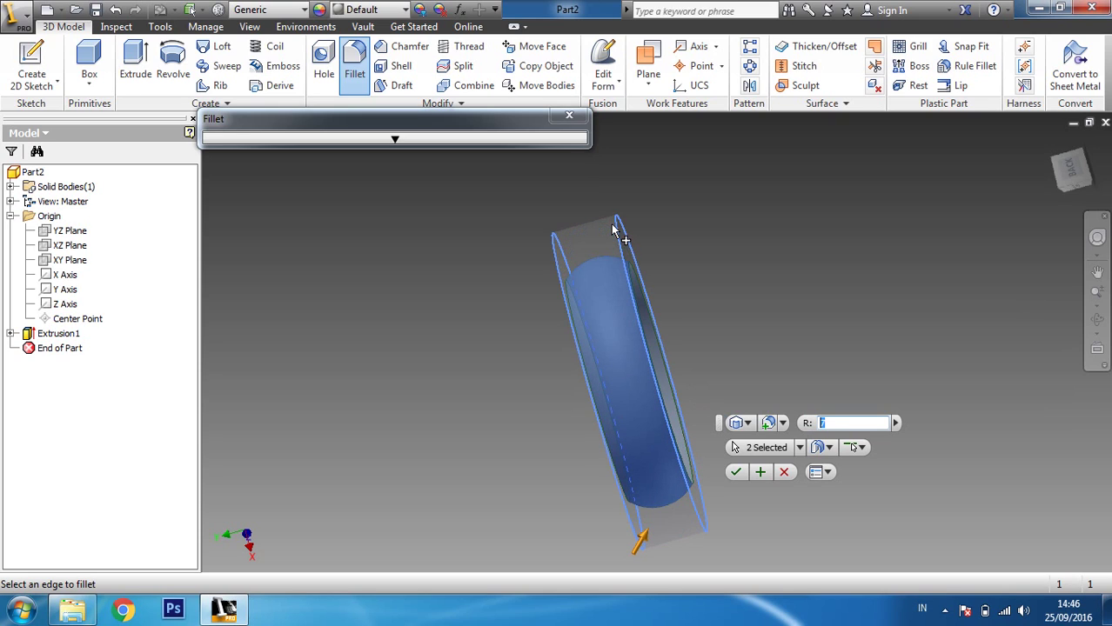
click(786, 471)
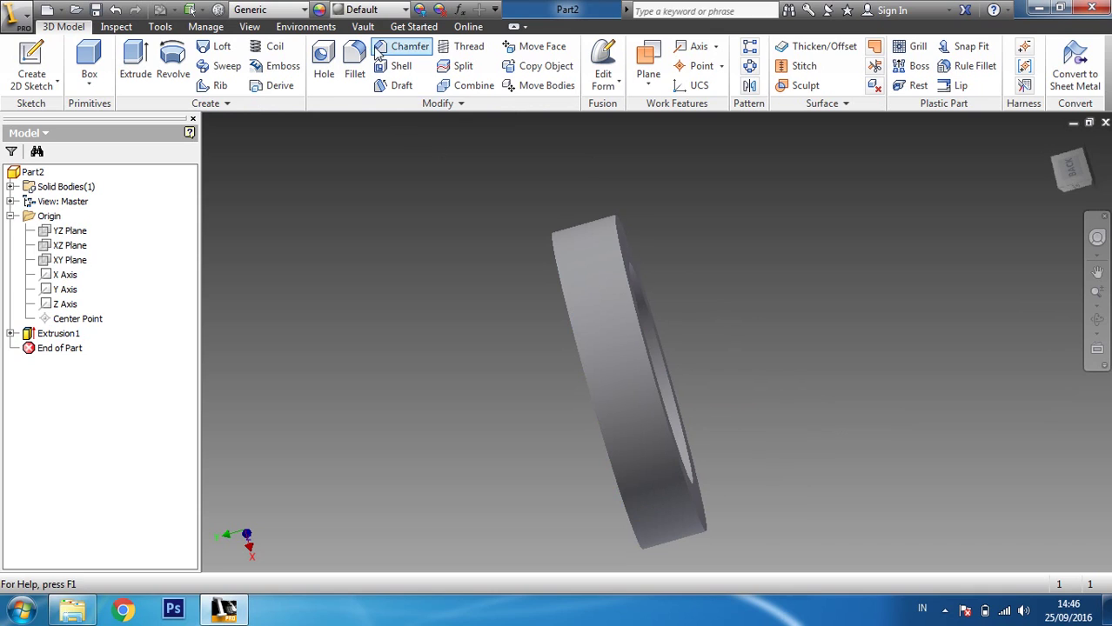
- Start a fillet of 5 mm radius on both outer circular edges of the ring
click(780, 147)
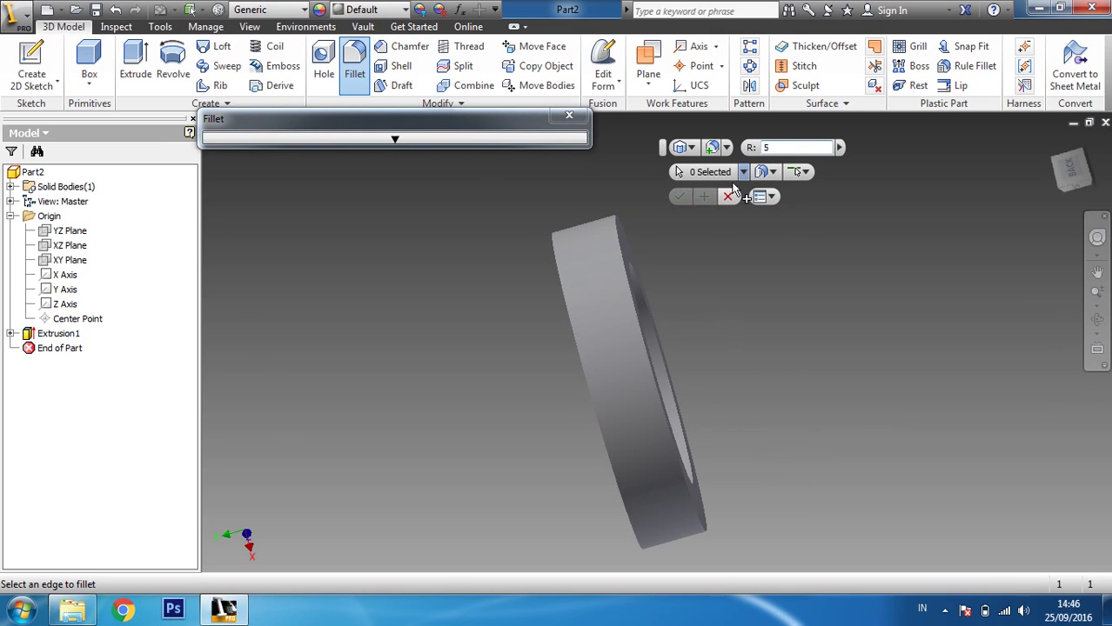
click(632, 295)
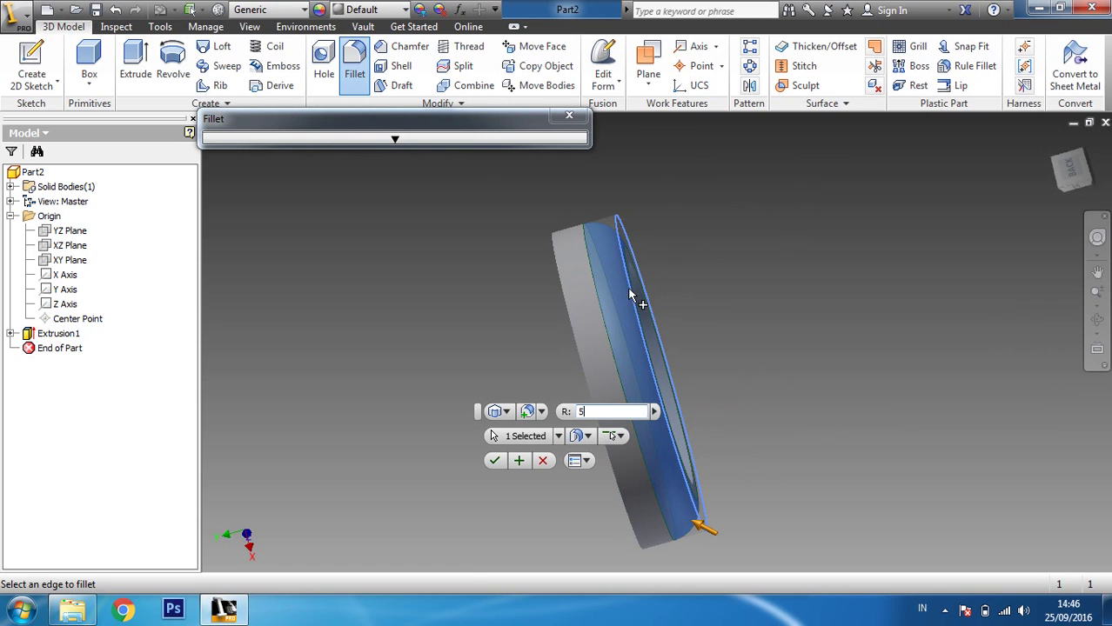
click(567, 322)
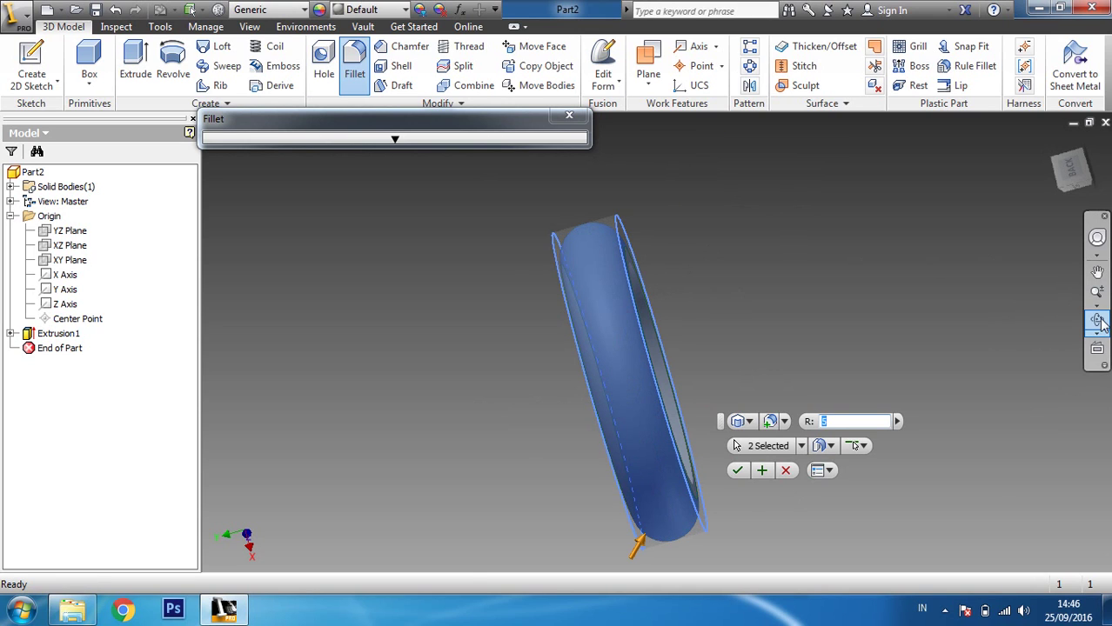
- Change the radius of the fillet on the ring's two outer circular edges to 2 mm
click(1097, 320)
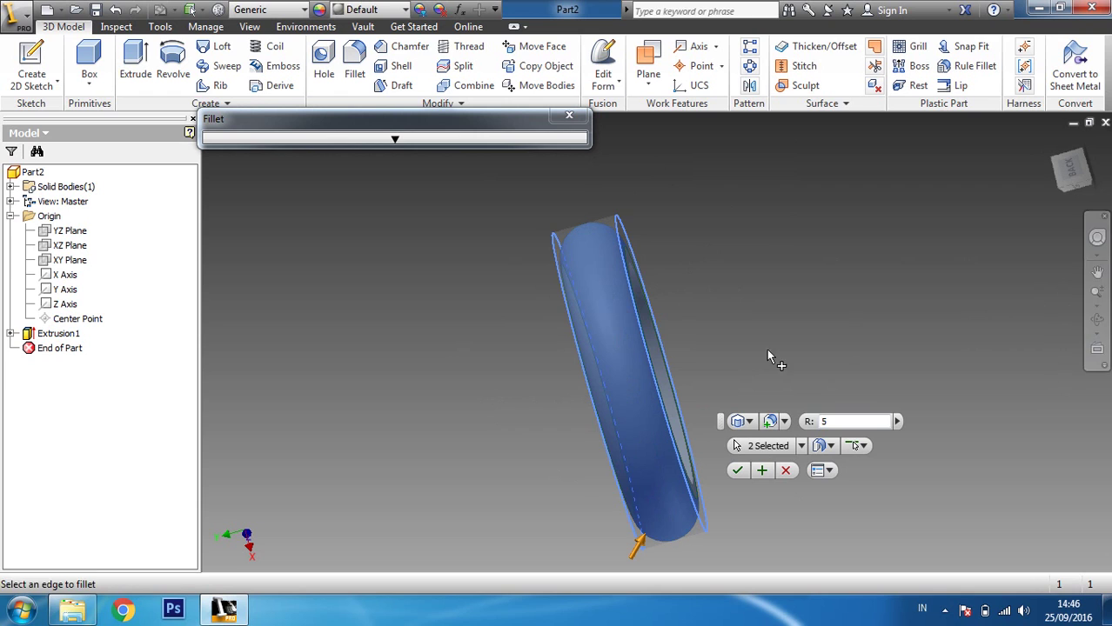
click(1097, 321)
drag(703, 337, 588, 359)
key(Escape)
drag(863, 421, 805, 422)
text(2)
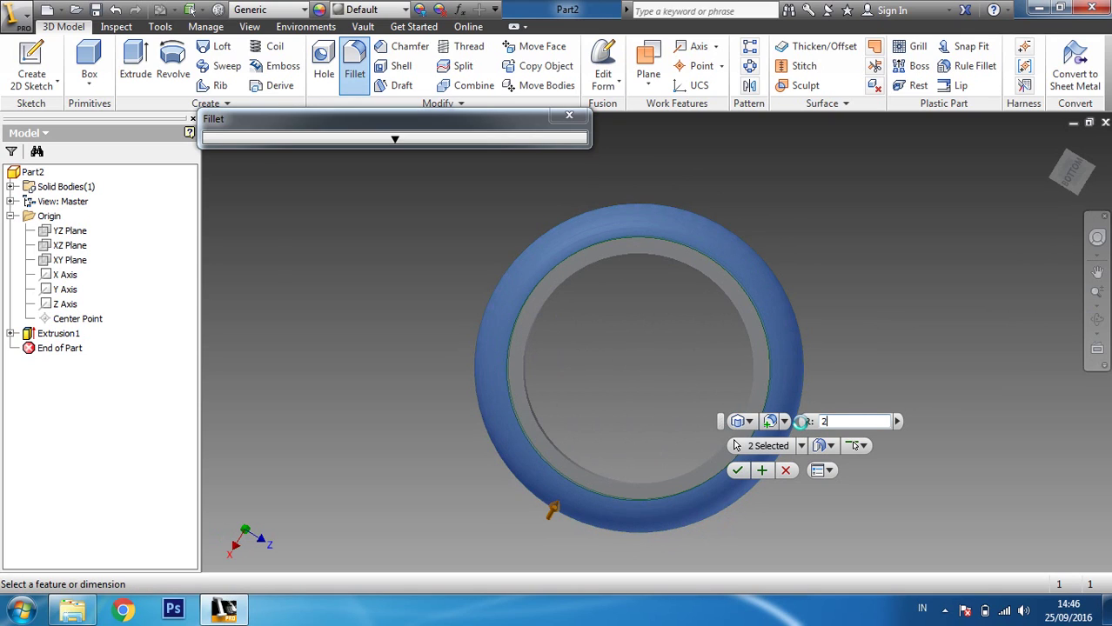
- Add both inner circular edges of the ring to the 2 mm fillet selection and create the fillet
click(522, 378)
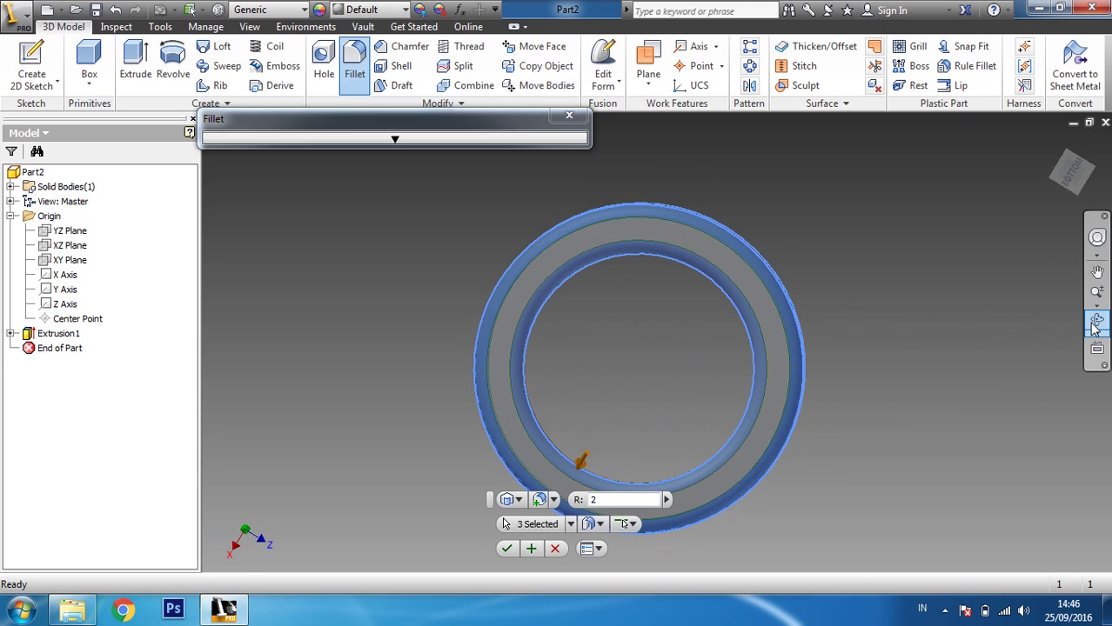
click(1094, 329)
drag(787, 335, 611, 315)
key(Escape)
click(809, 336)
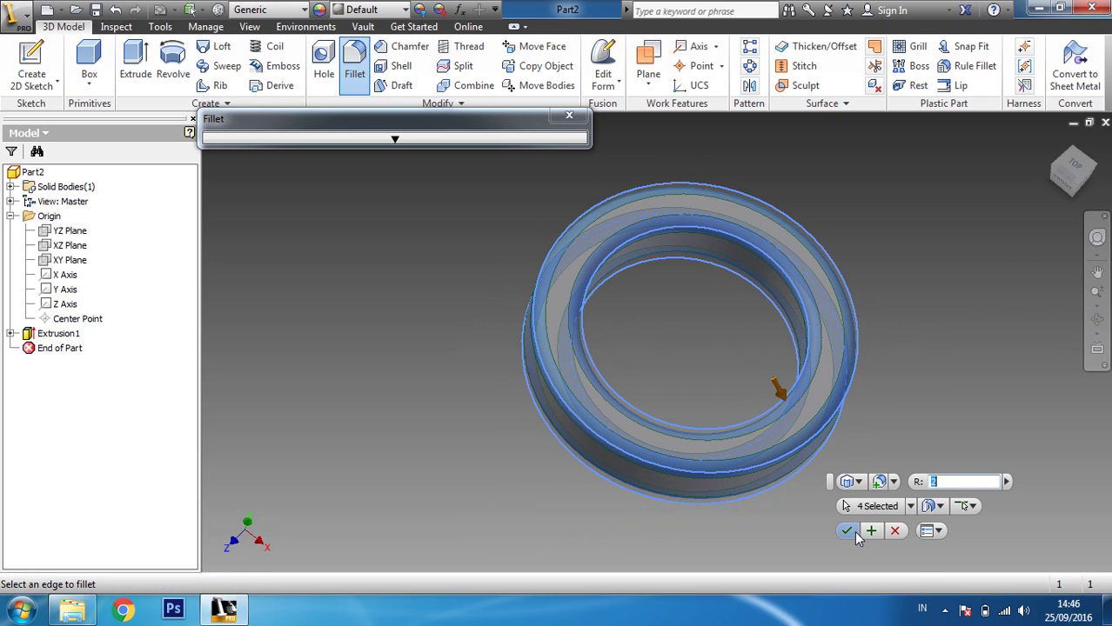
click(849, 531)
- Orbit around the filleted ring to examine its rounded inner and outer edges from both faces
click(1097, 319)
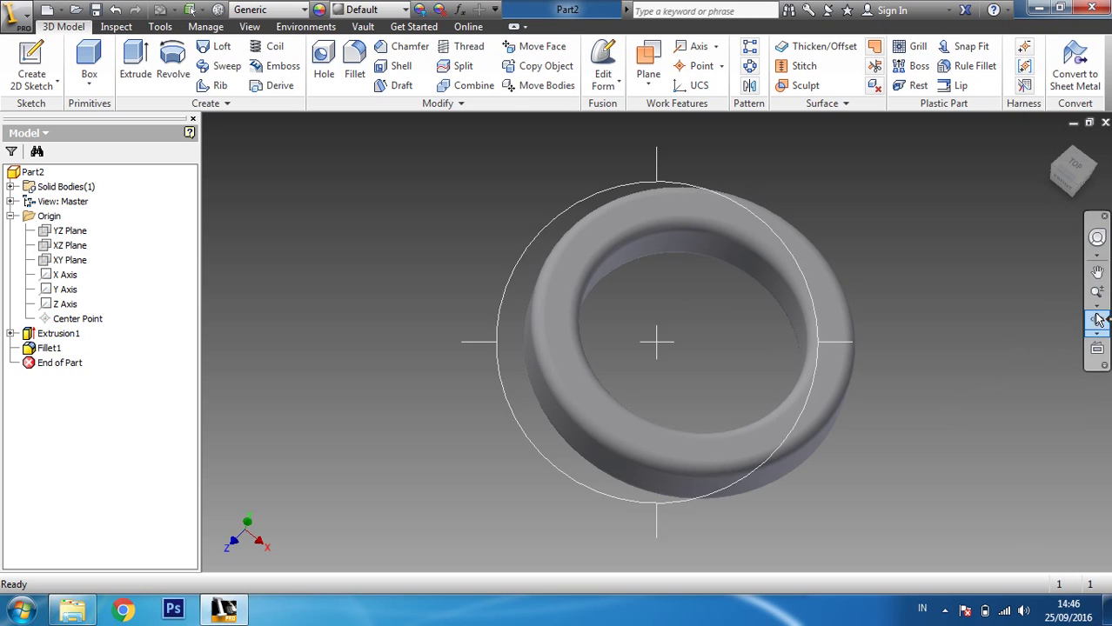
drag(695, 330, 997, 313)
key(Escape)
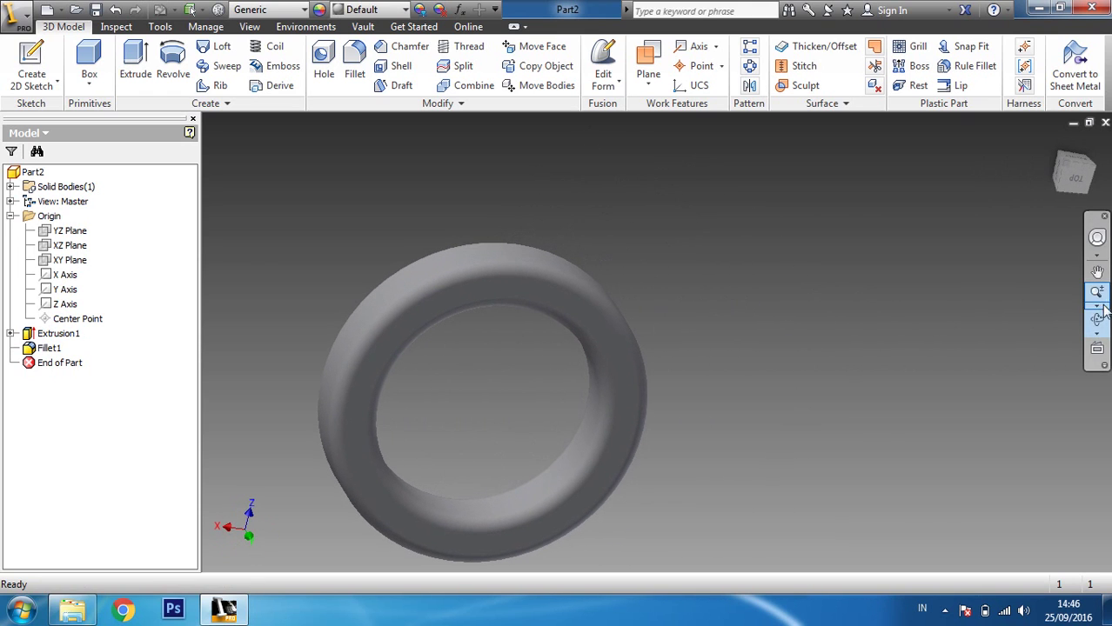
click(1097, 320)
drag(514, 315, 464, 277)
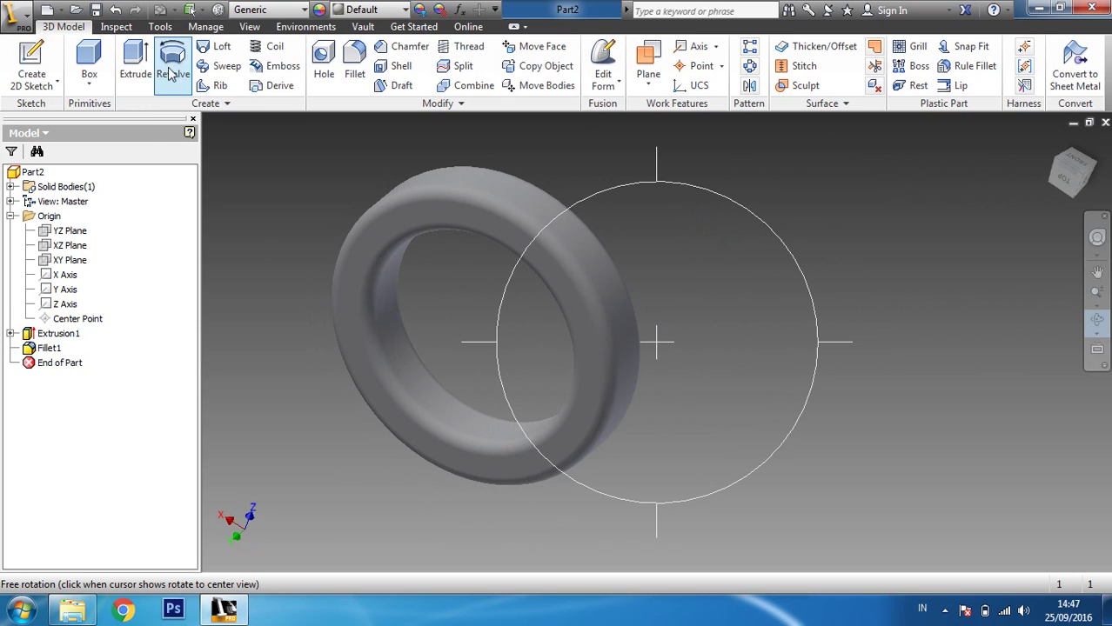
key(Escape)
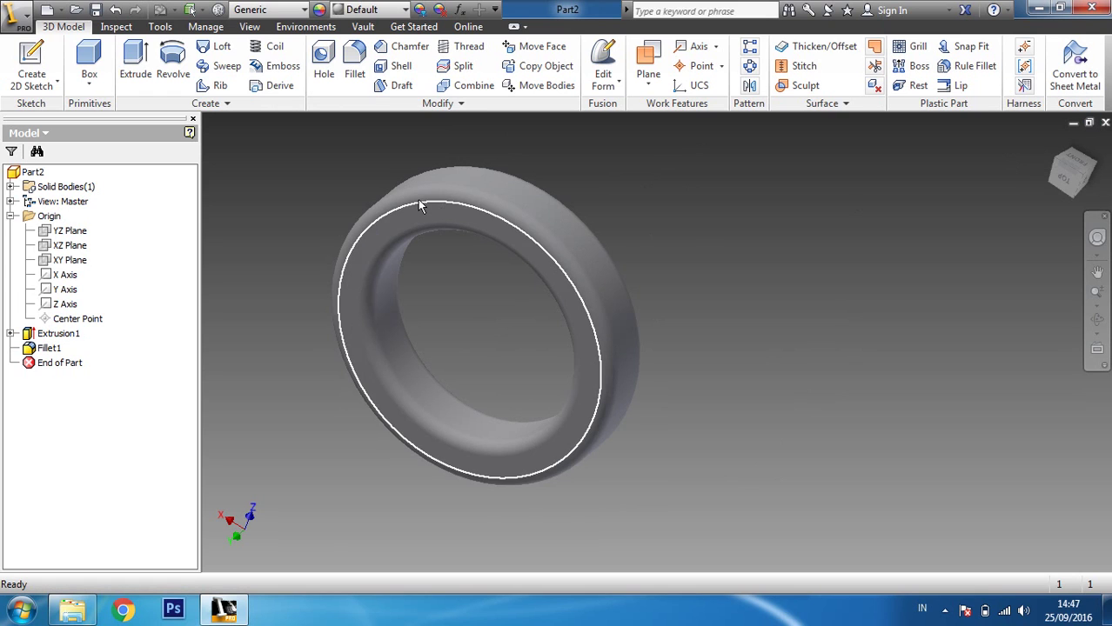
- Delete the ring's fillet and its extrusion together with the consumed sketch
click(58, 335)
click(56, 337)
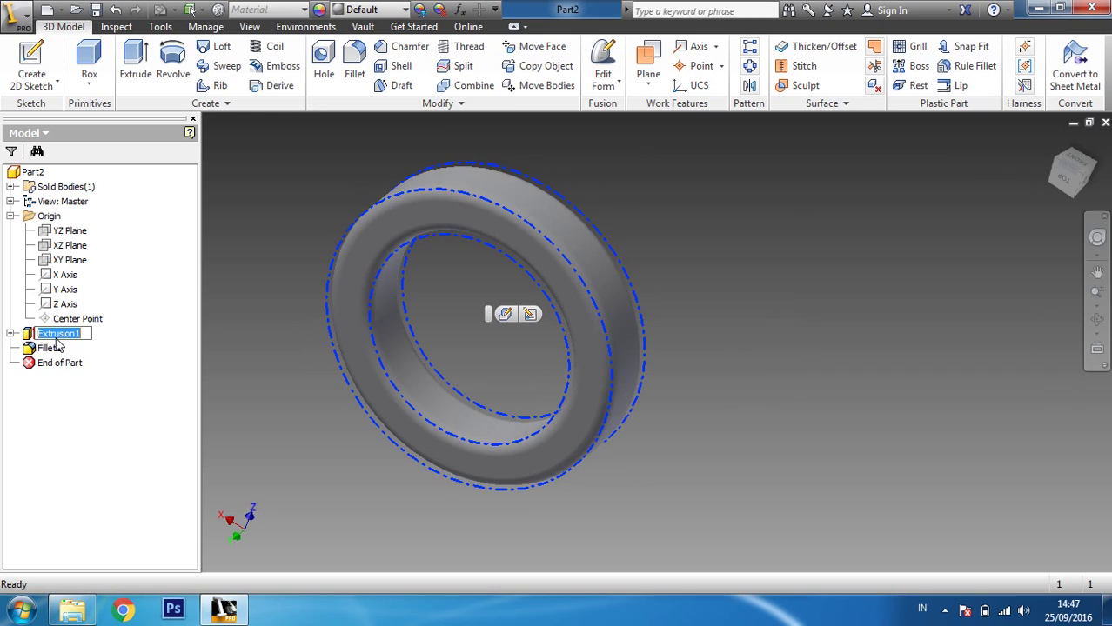
key(BackSpace)
click(53, 348)
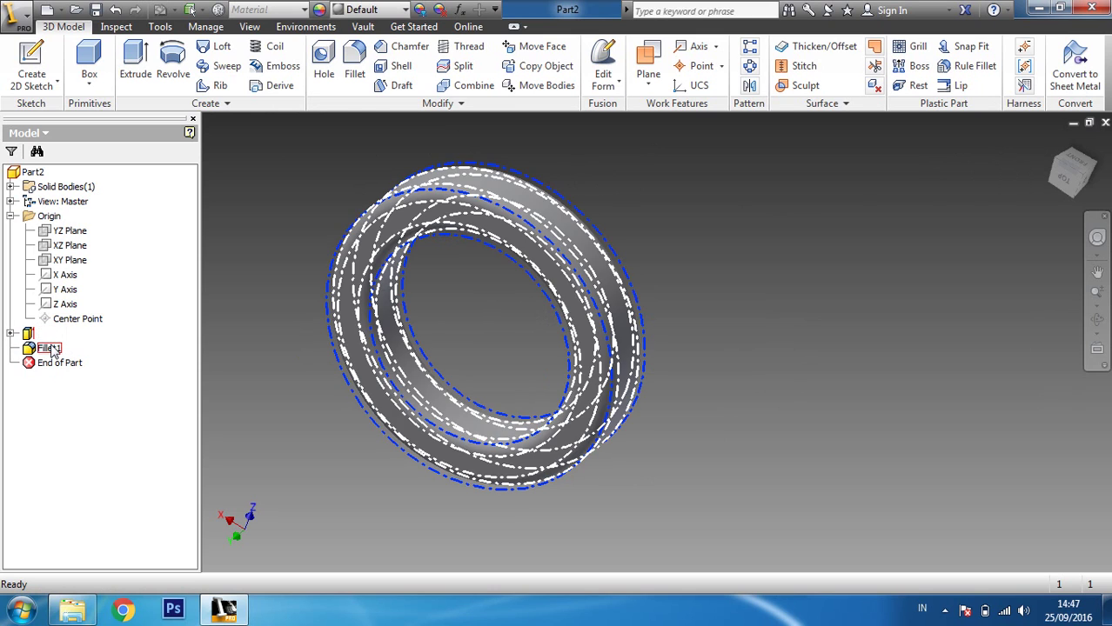
key(Delete)
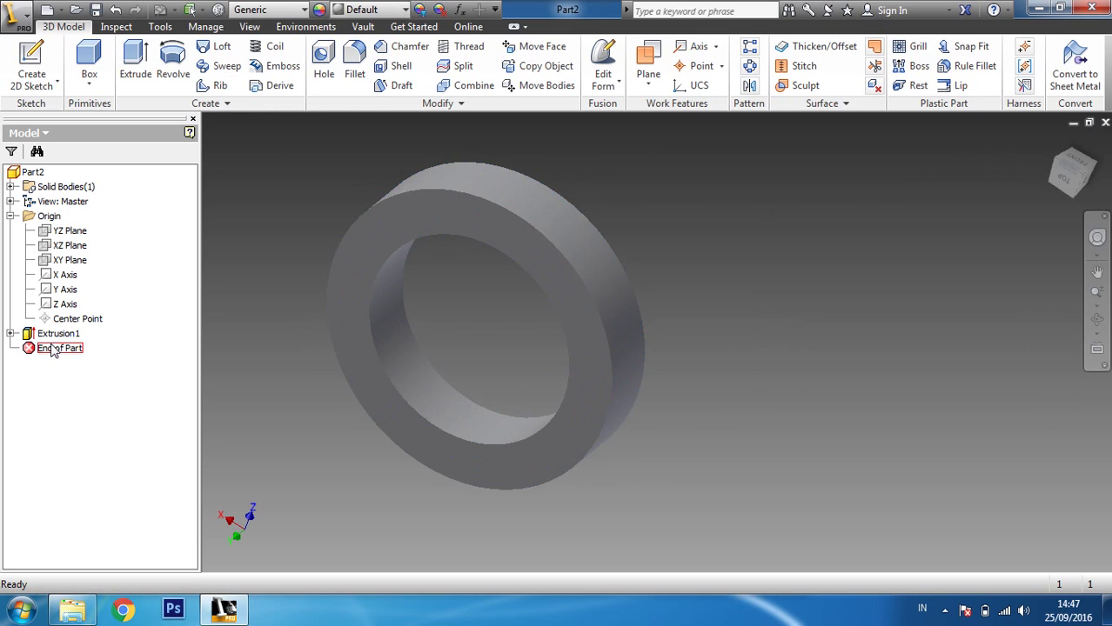
click(55, 336)
key(Delete)
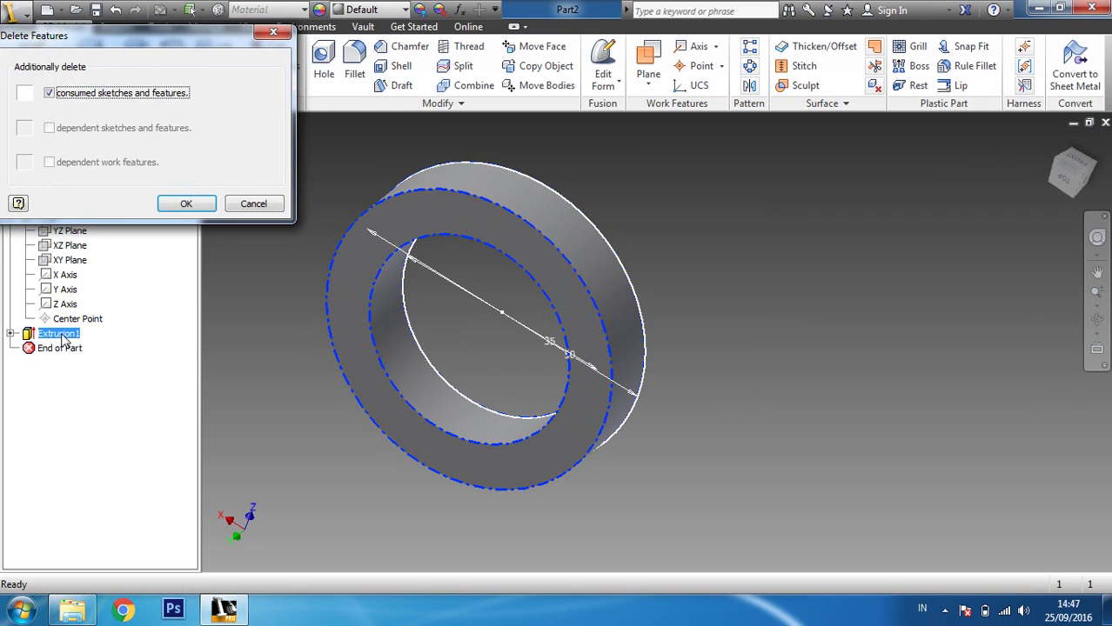
key(Return)
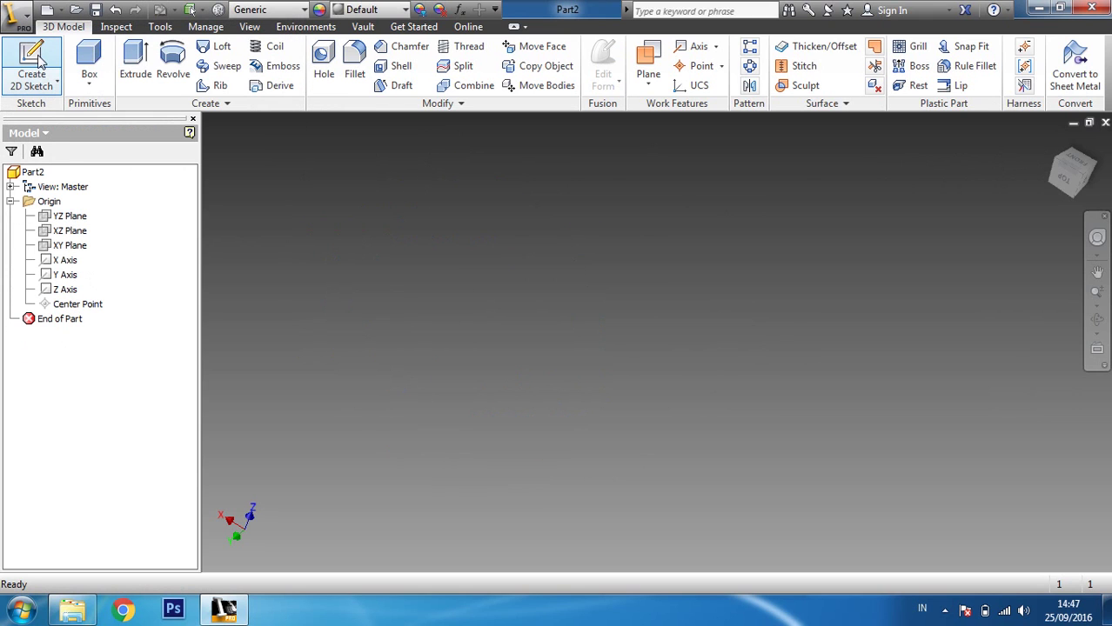
- Create a new sketch on the YZ origin plane and draw a 25 mm horizontal line from the origin
click(48, 61)
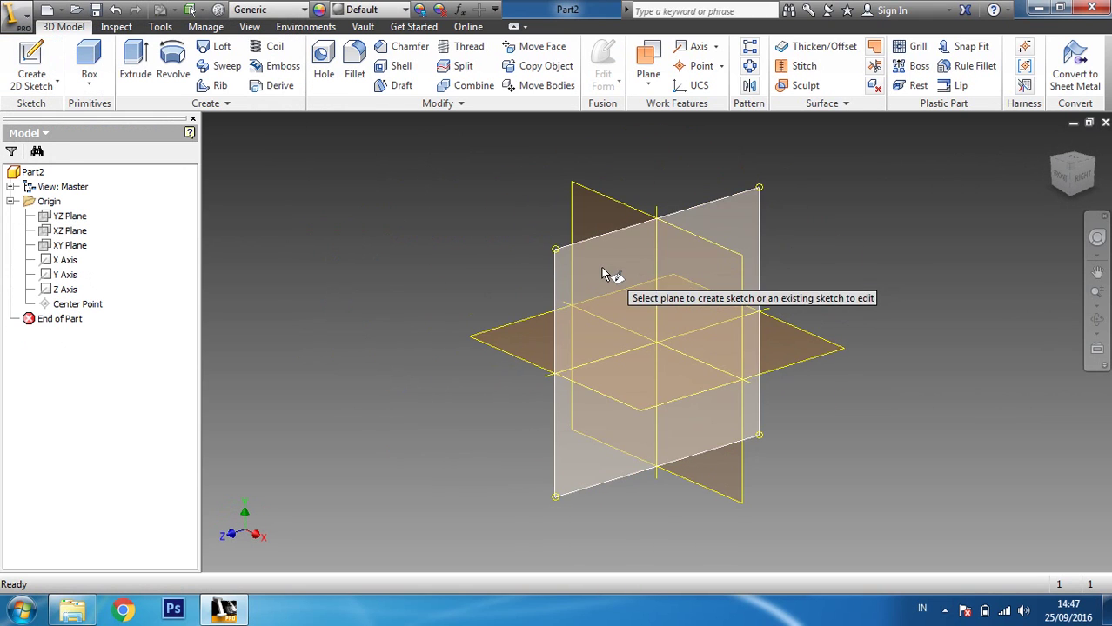
click(602, 267)
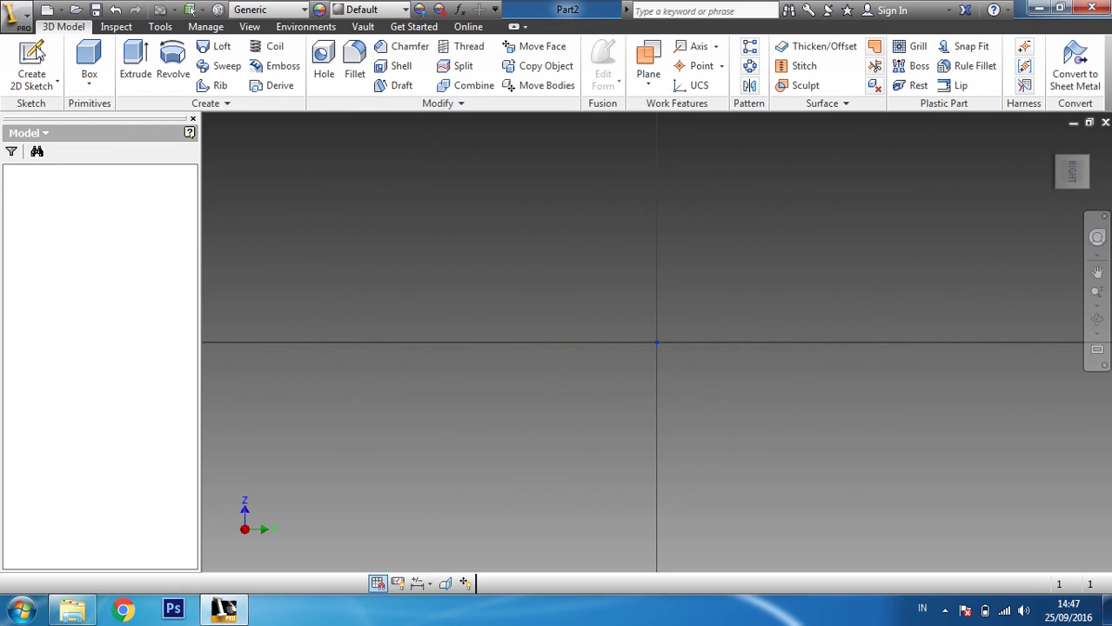
click(19, 63)
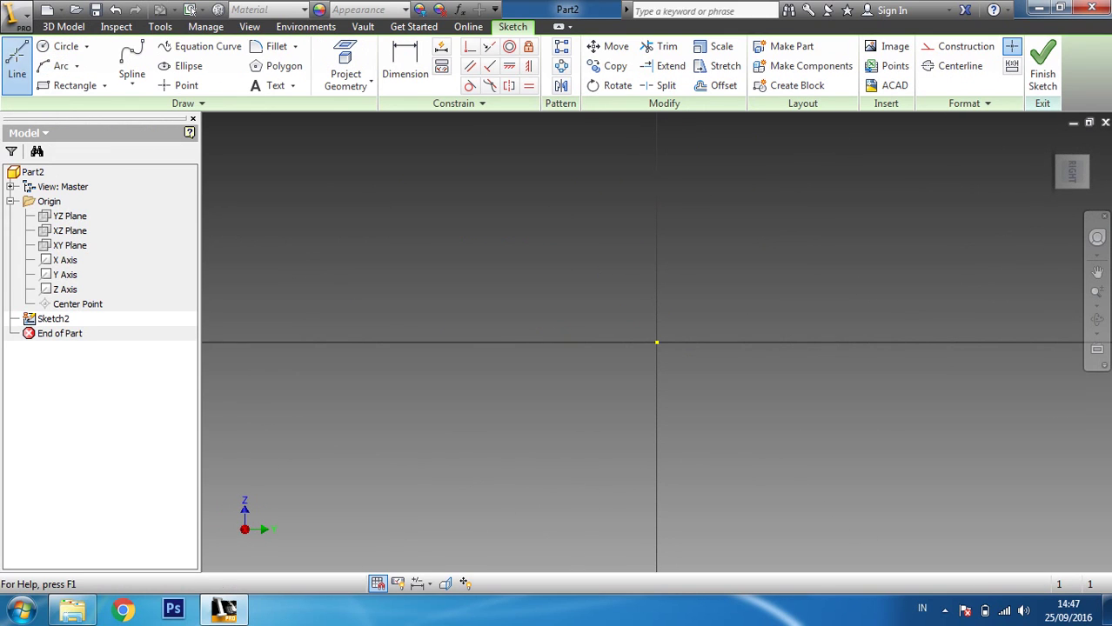
click(656, 340)
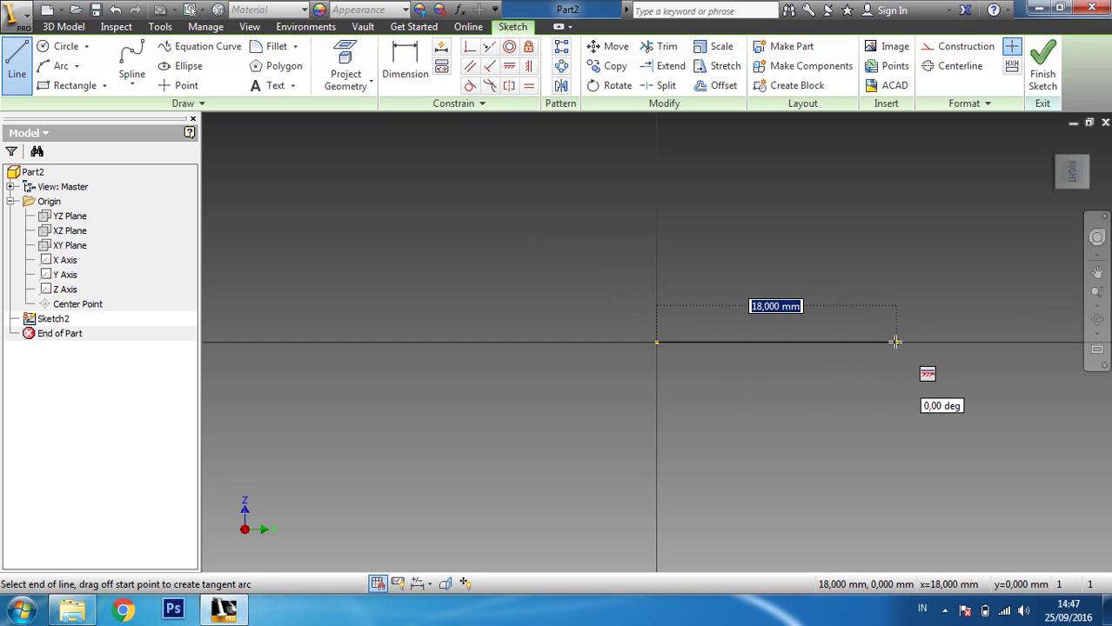
text(1)
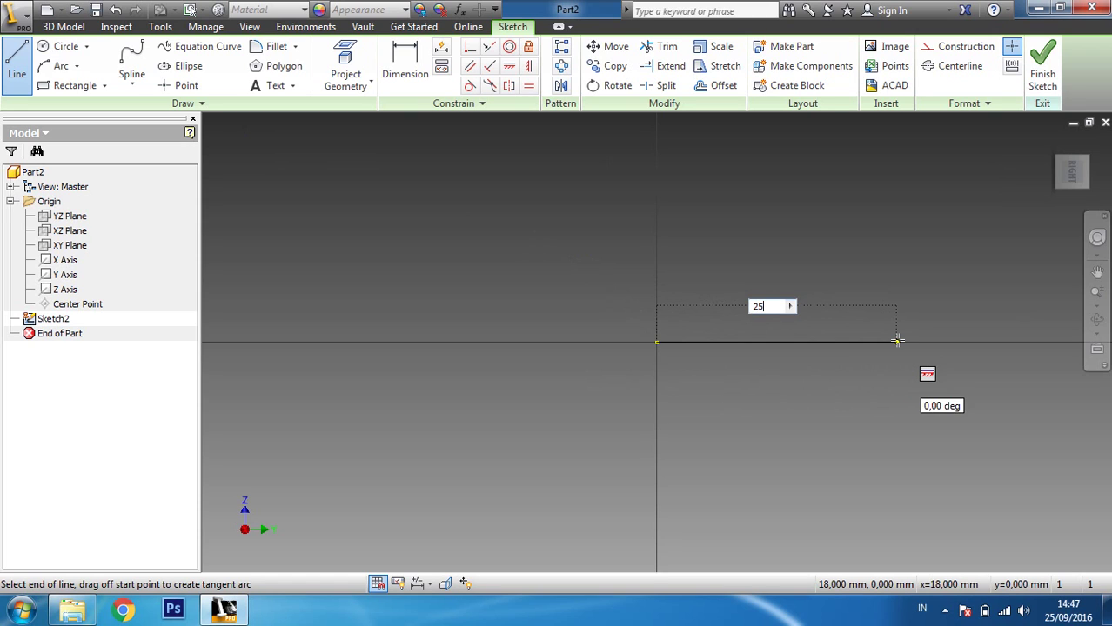
key(Tab)
key(Return)
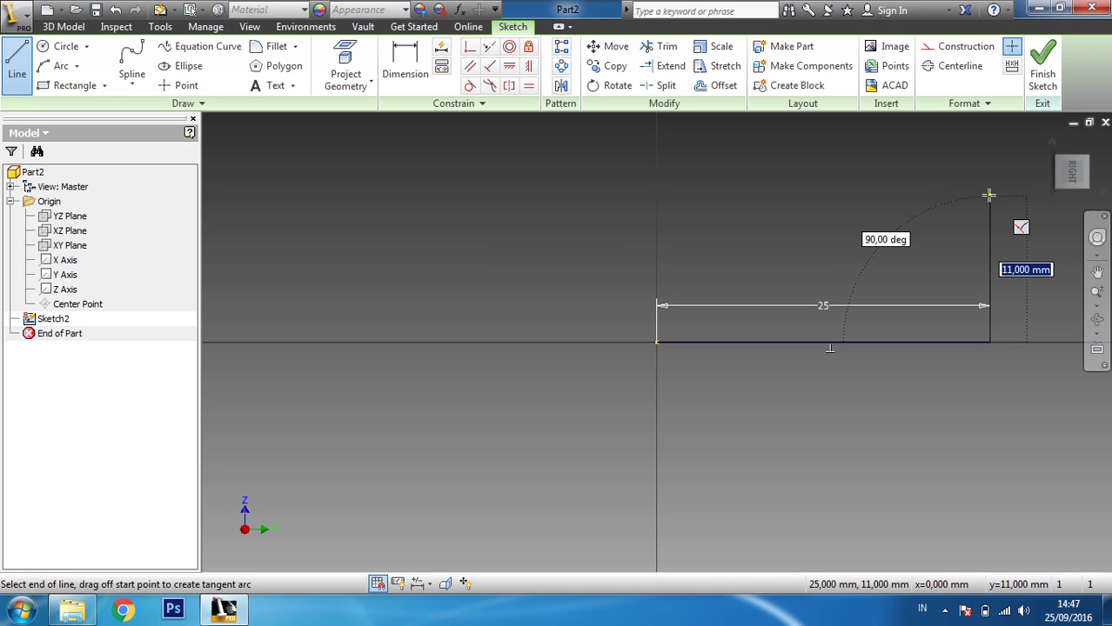
- Draw a rectangular profile 10 mm high and 15 mm wide at the far end of the 25 mm line, closing it on that line
text(1)
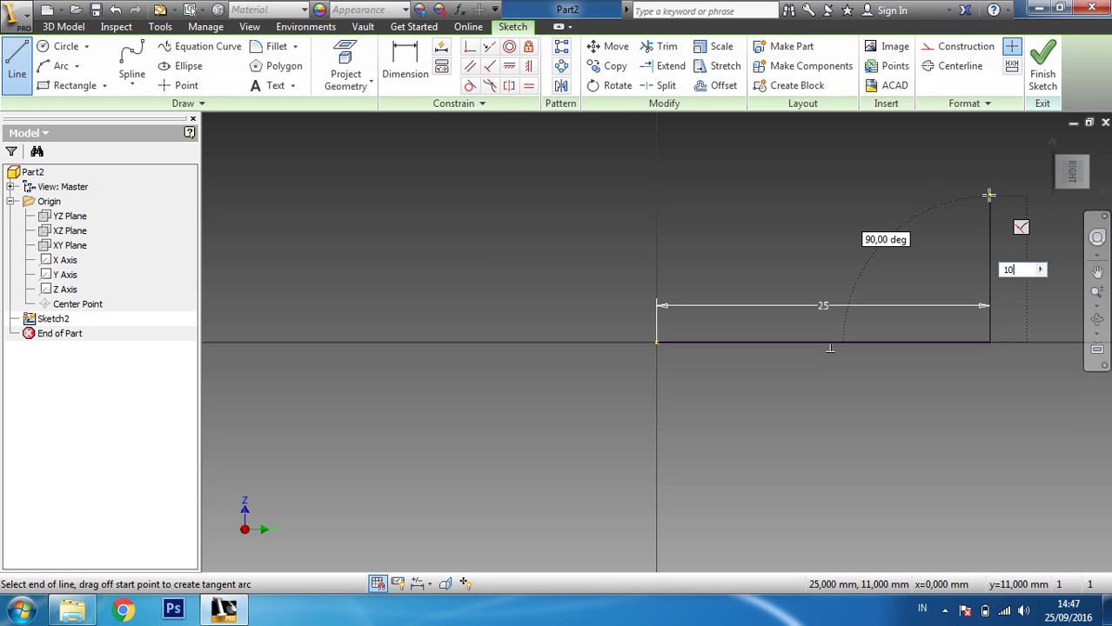
text(0)
key(Return)
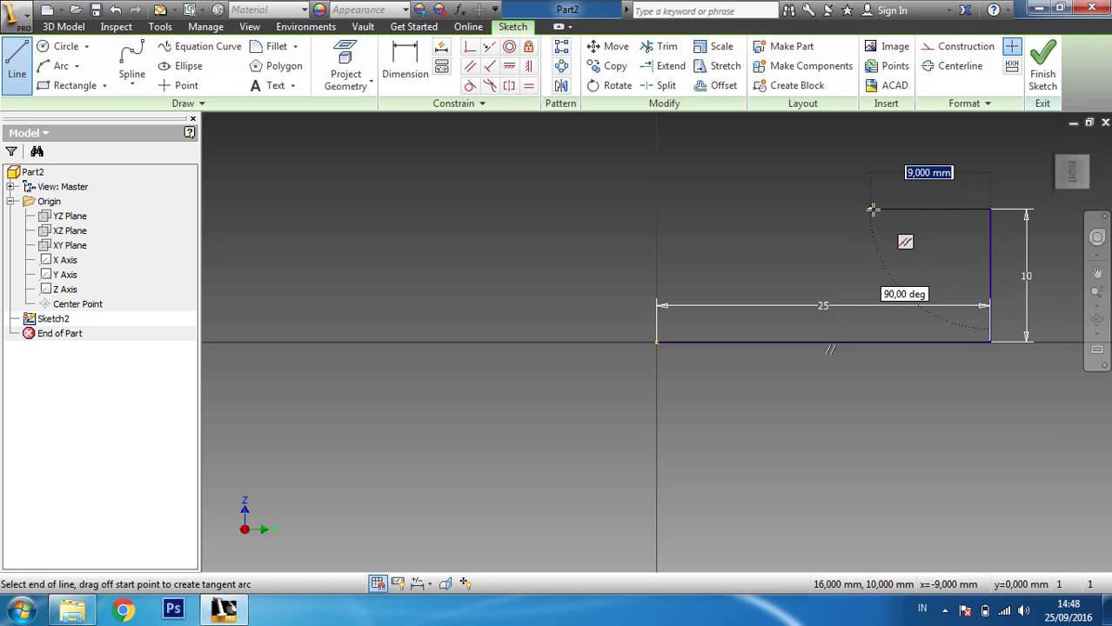
text(15)
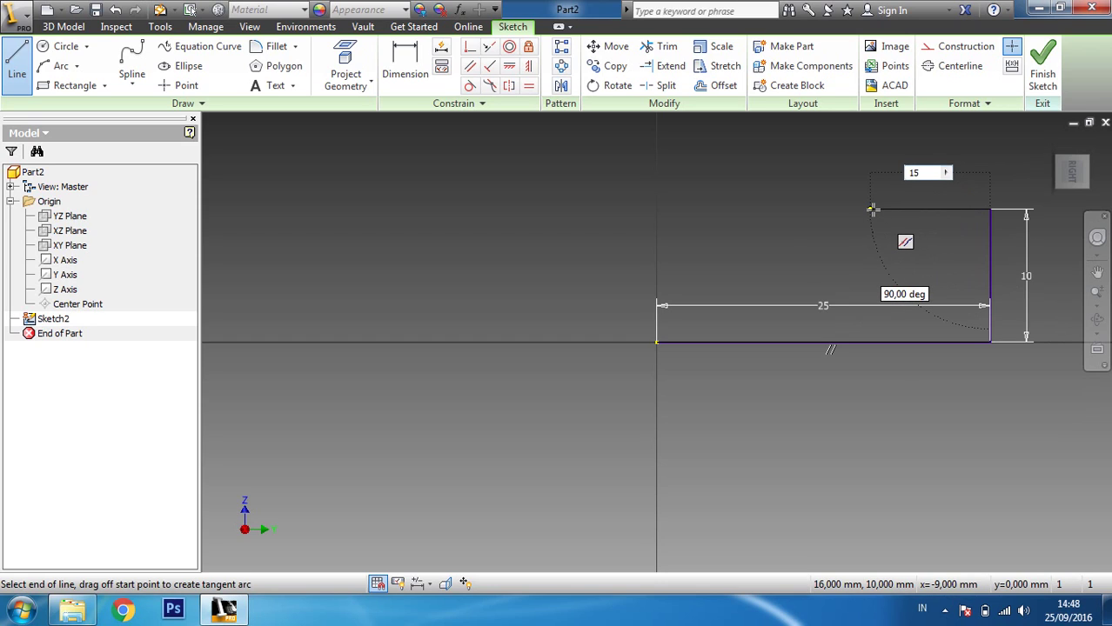
key(Return)
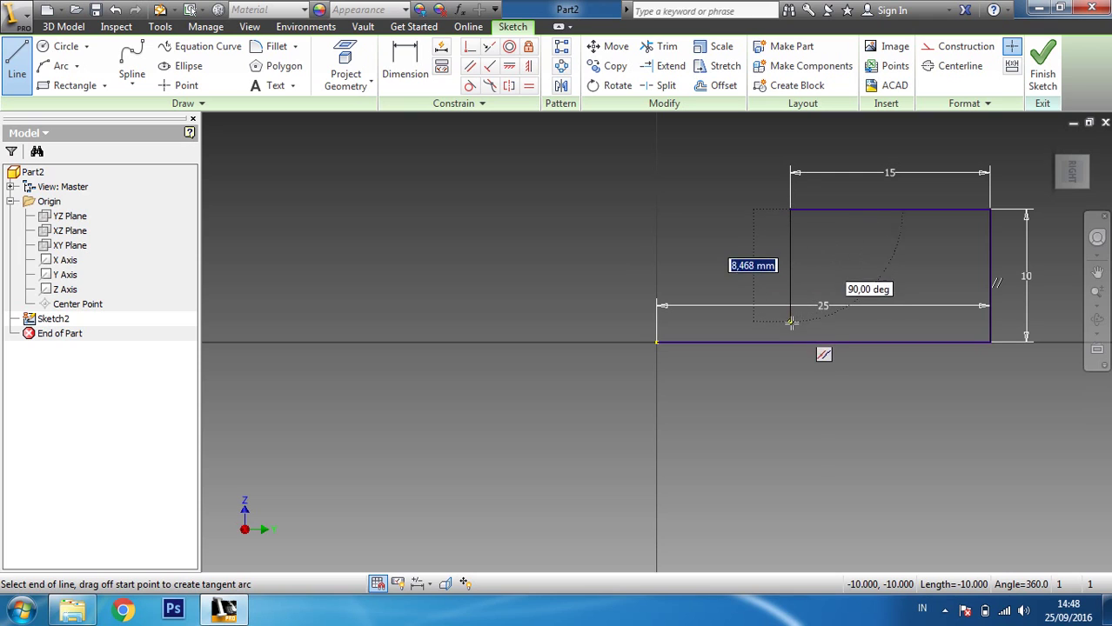
click(792, 342)
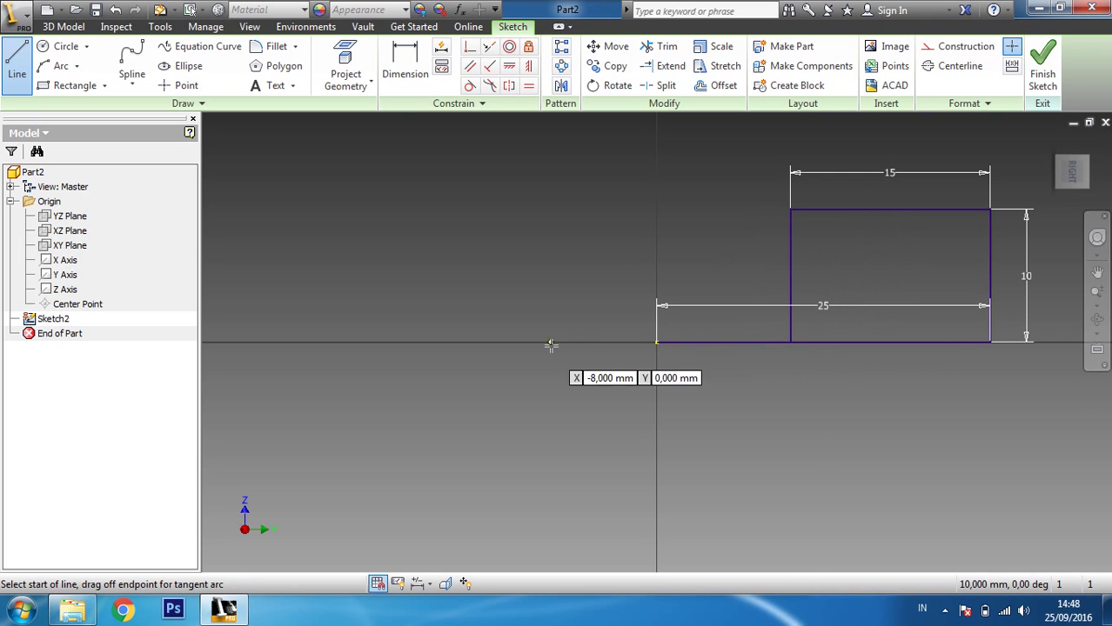
- Draw a short vertical line upward from the origin as the axis for a revolve
click(657, 343)
click(656, 343)
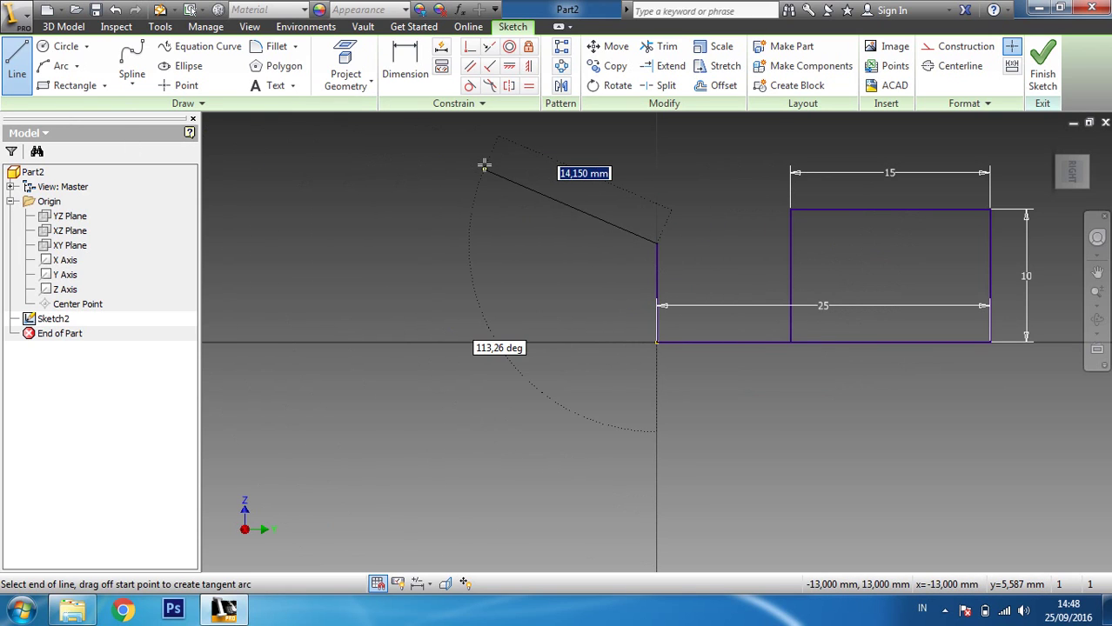
key(Escape)
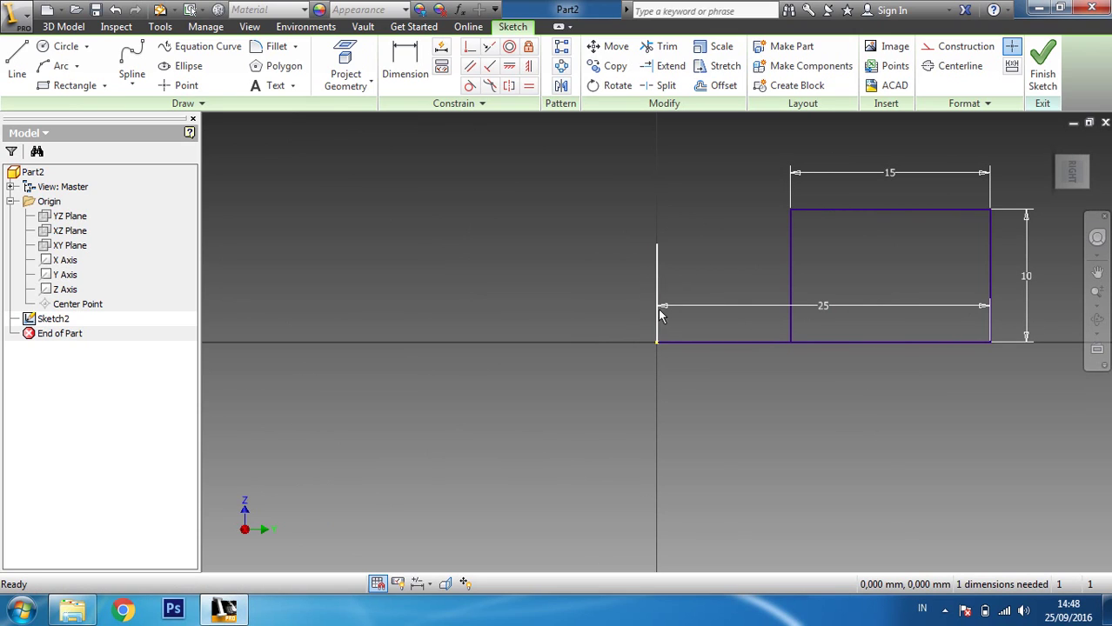
- Revolve the rectangular profile with Full extents around the short vertical line at the origin
click(54, 28)
click(174, 69)
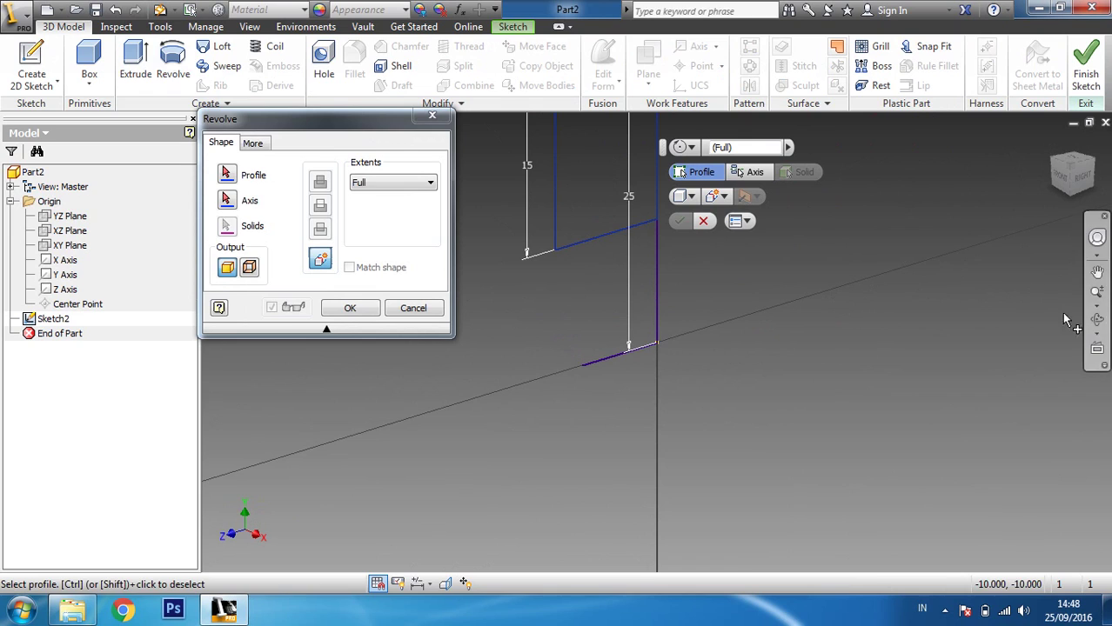
click(587, 152)
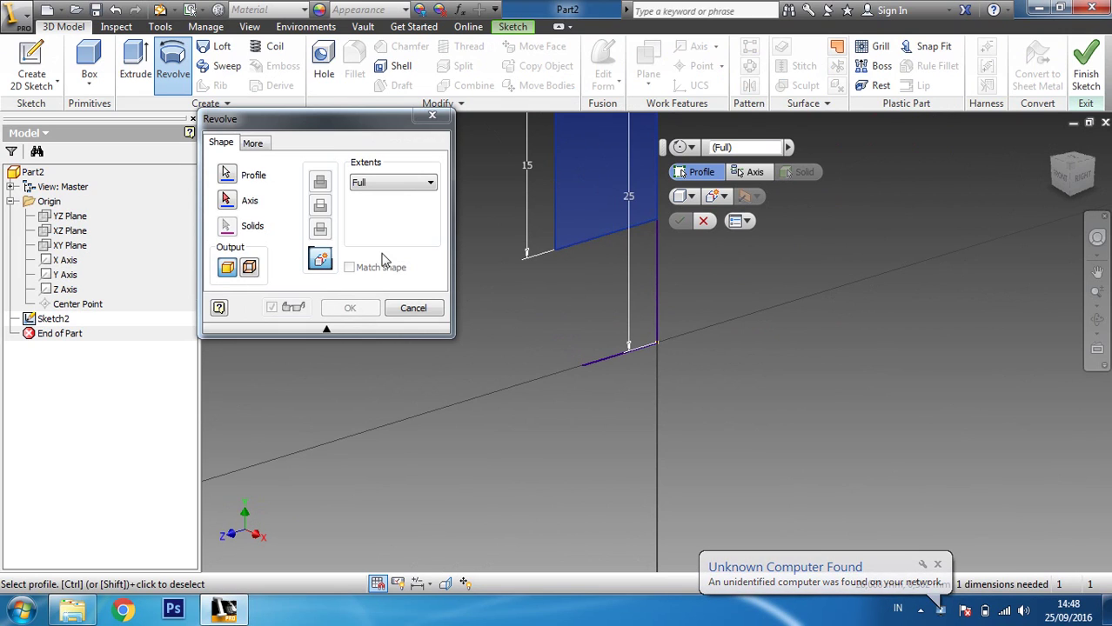
click(224, 202)
click(401, 185)
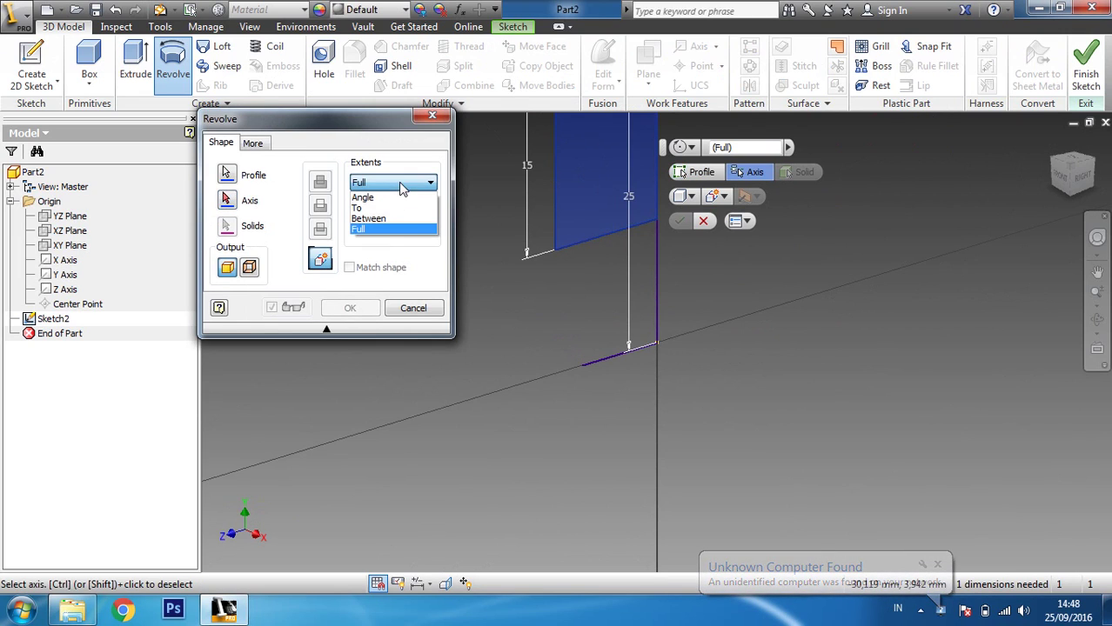
click(398, 183)
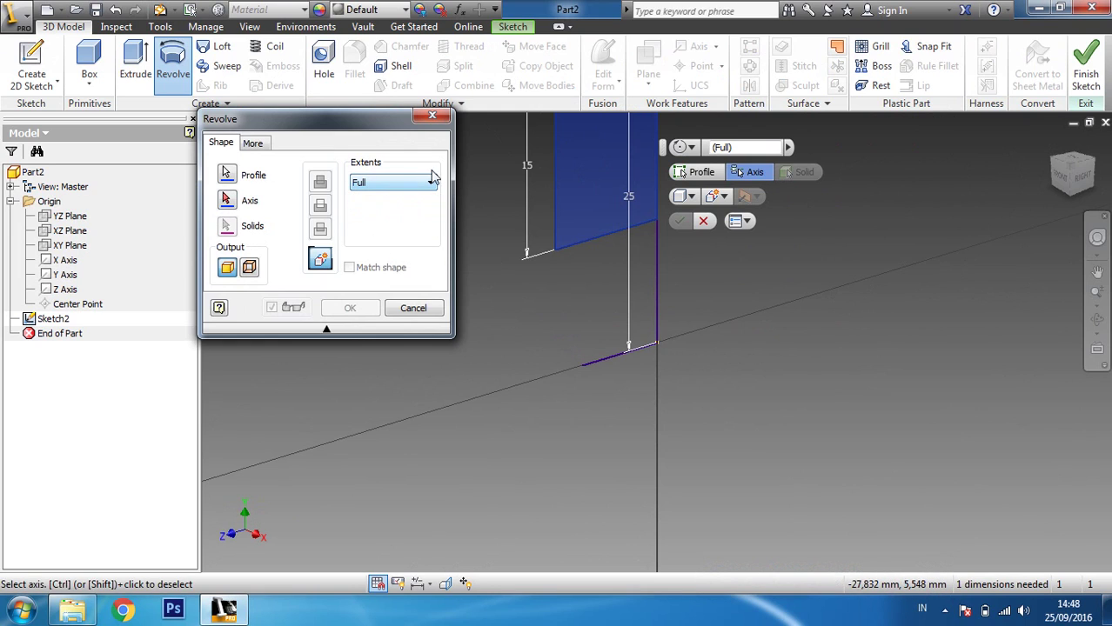
click(601, 357)
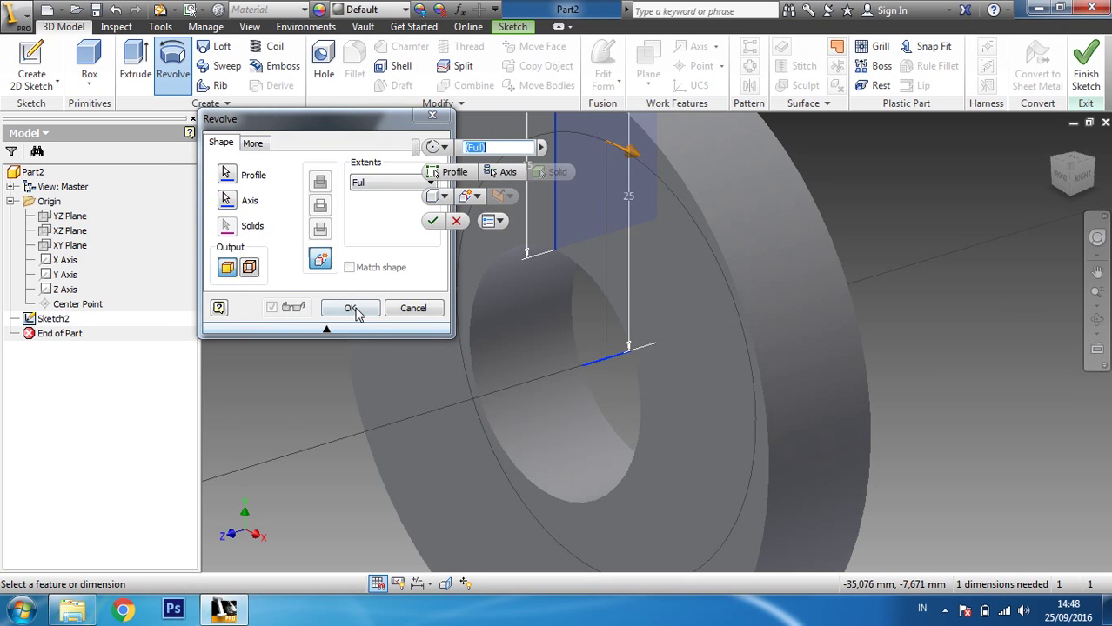
click(352, 309)
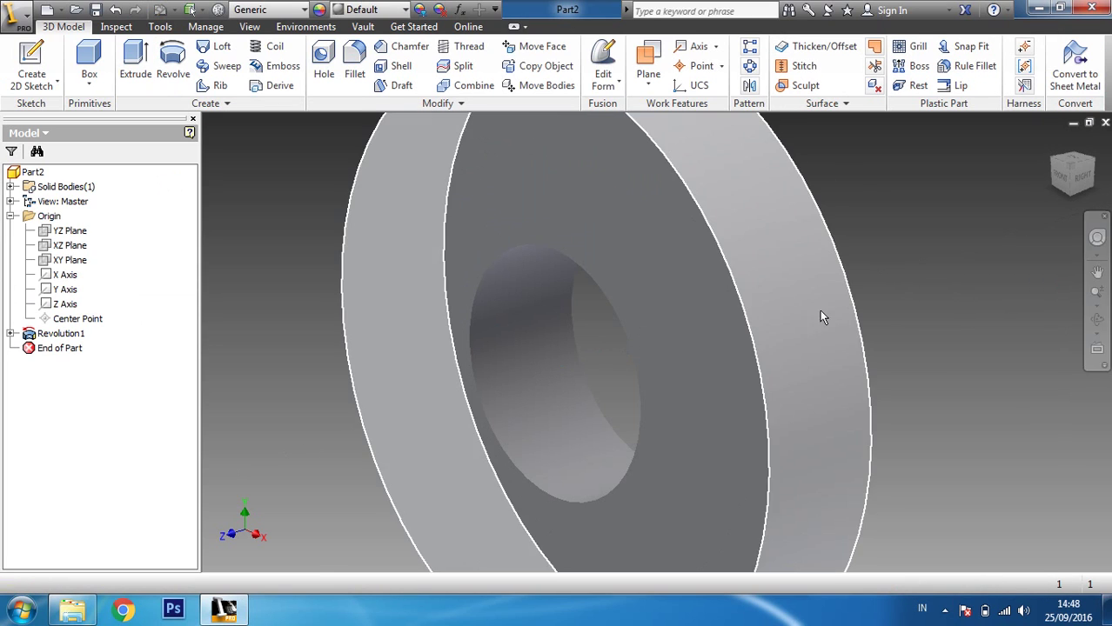
- Inspect the revolved ring from its flat face and undo the revolve
click(1097, 321)
drag(798, 324, 654, 322)
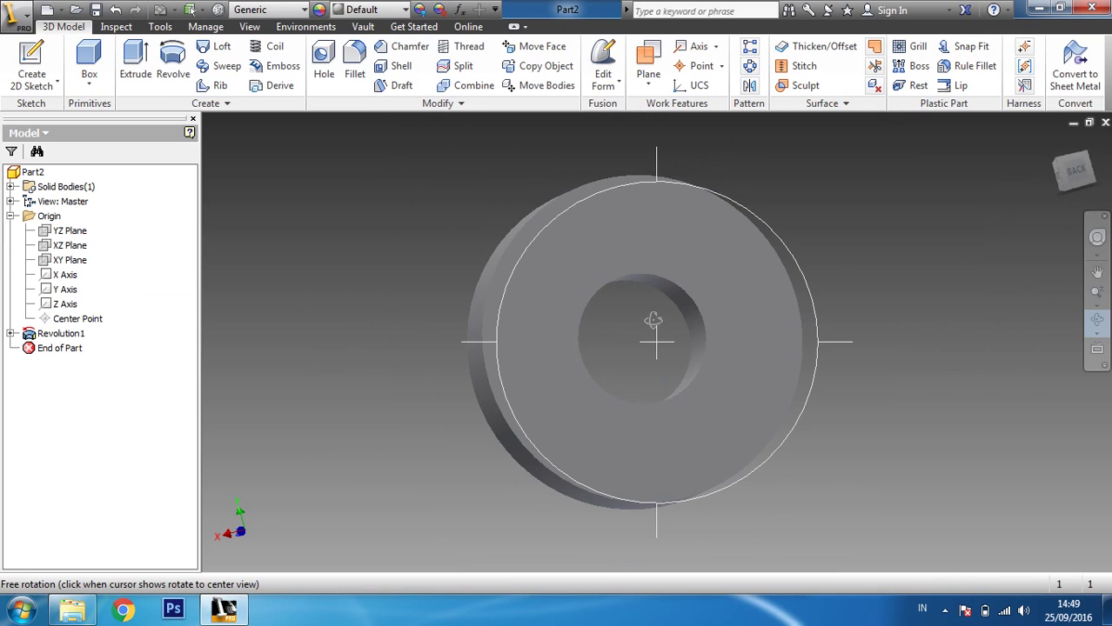
key(Escape)
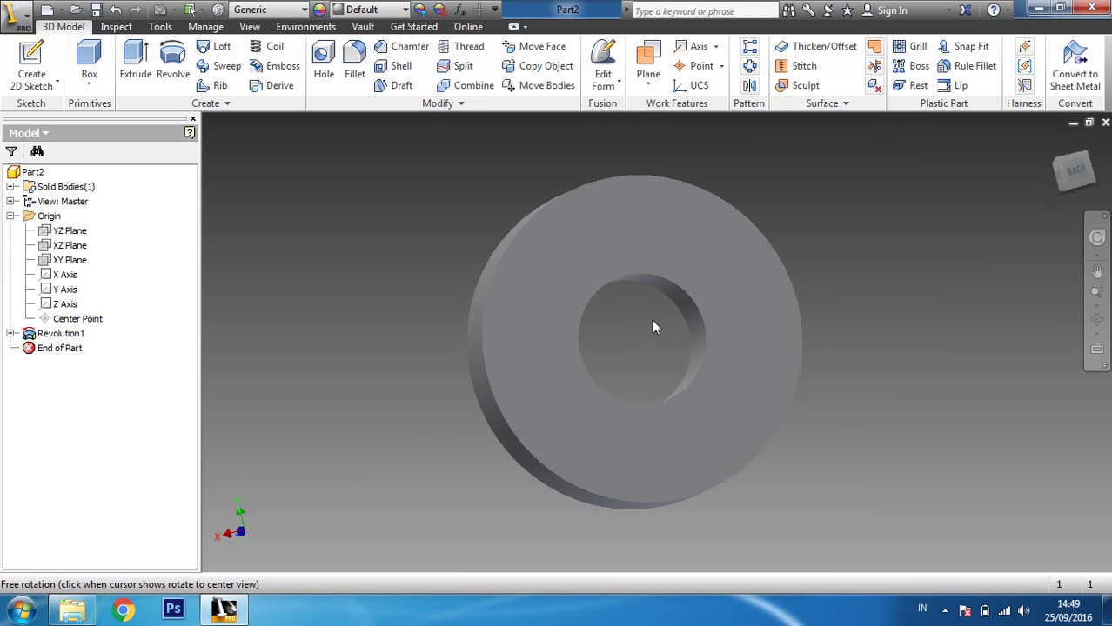
key(ctrl+z)
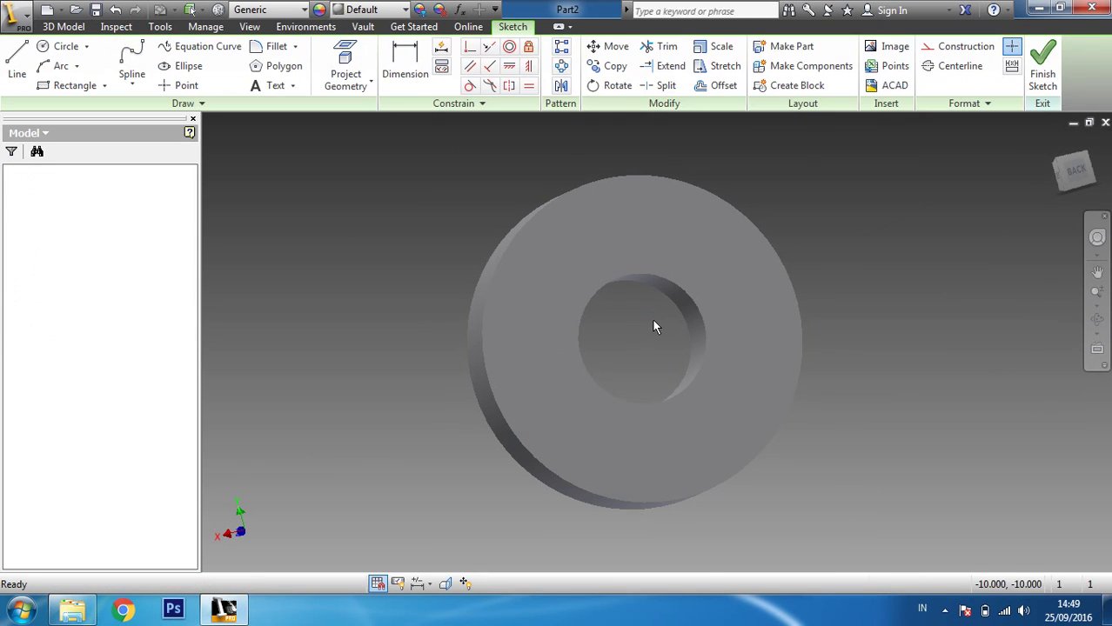
- Reopen the profile sketch for editing and set the rectangle's width to 10 mm
click(1097, 319)
mouse_move(717, 328)
mouse_down()
mouse_move(836, 315)
mouse_move(989, 177)
mouse_move(1000, 150)
mouse_up()
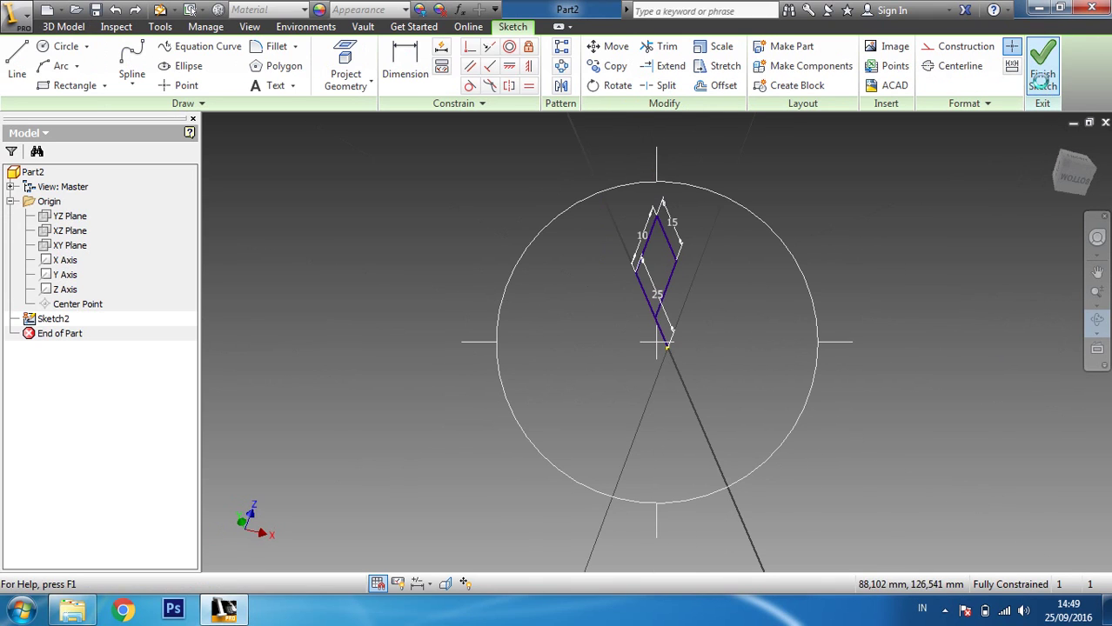
click(1042, 86)
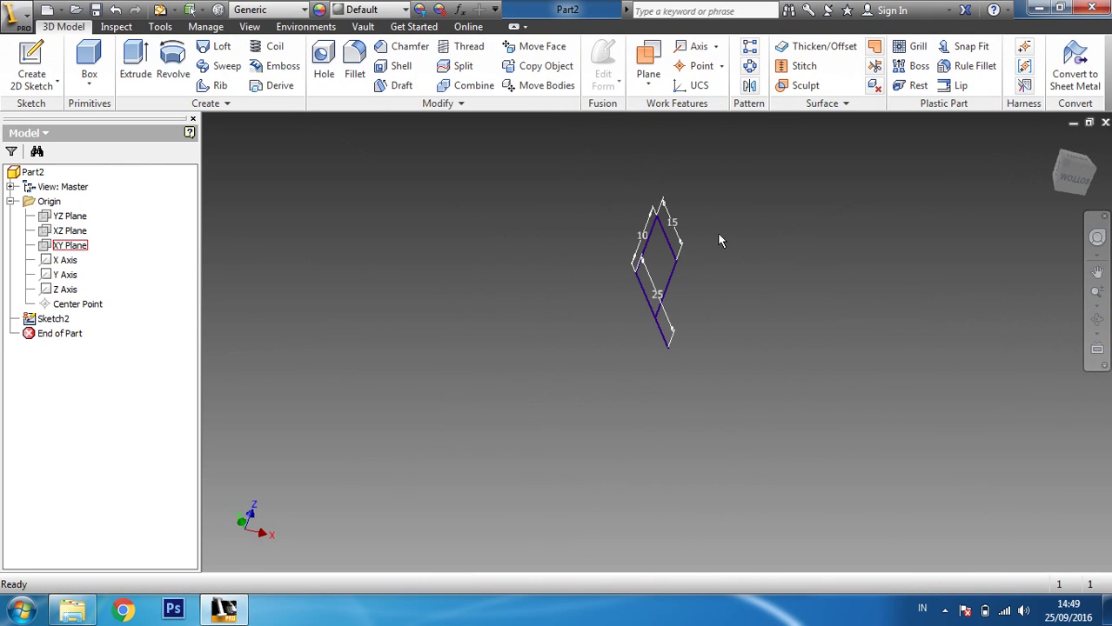
click(1077, 181)
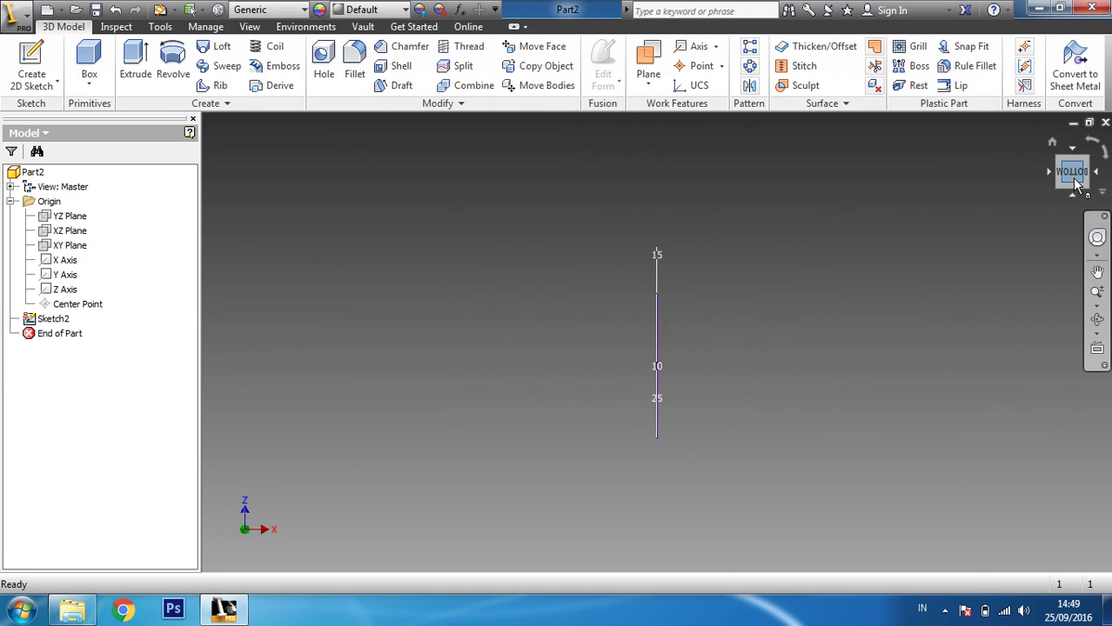
click(1089, 173)
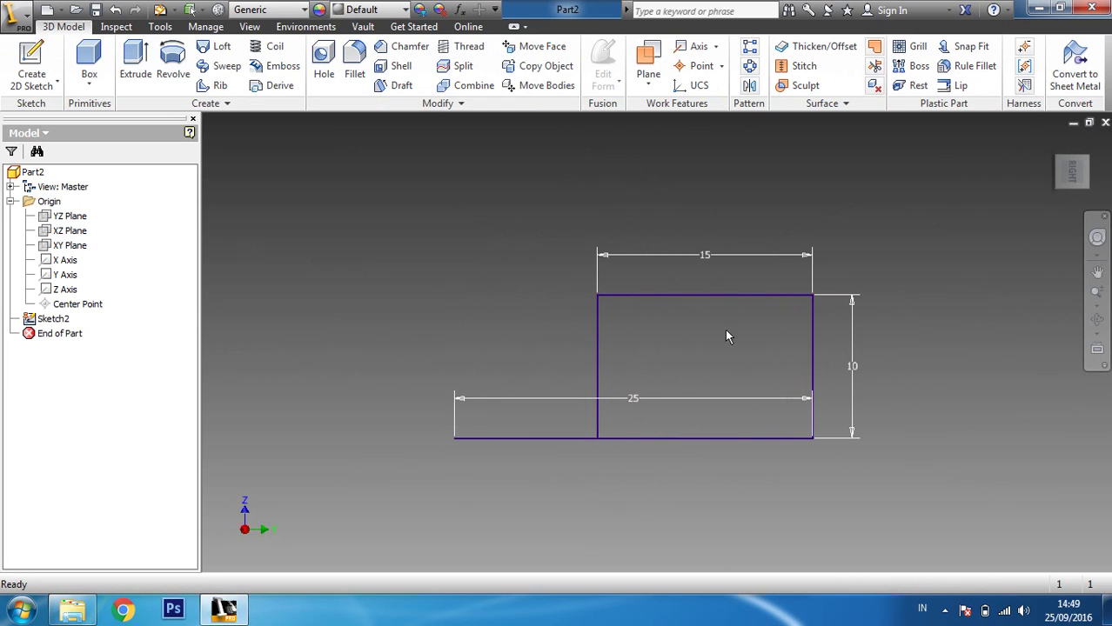
click(54, 319)
right_click(54, 319)
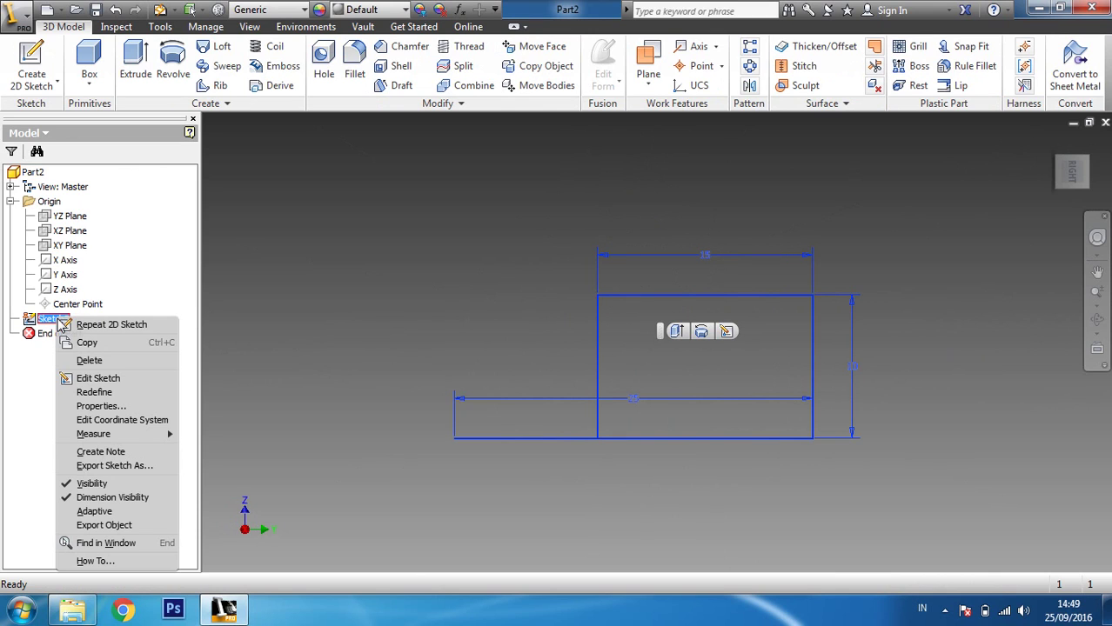
click(99, 378)
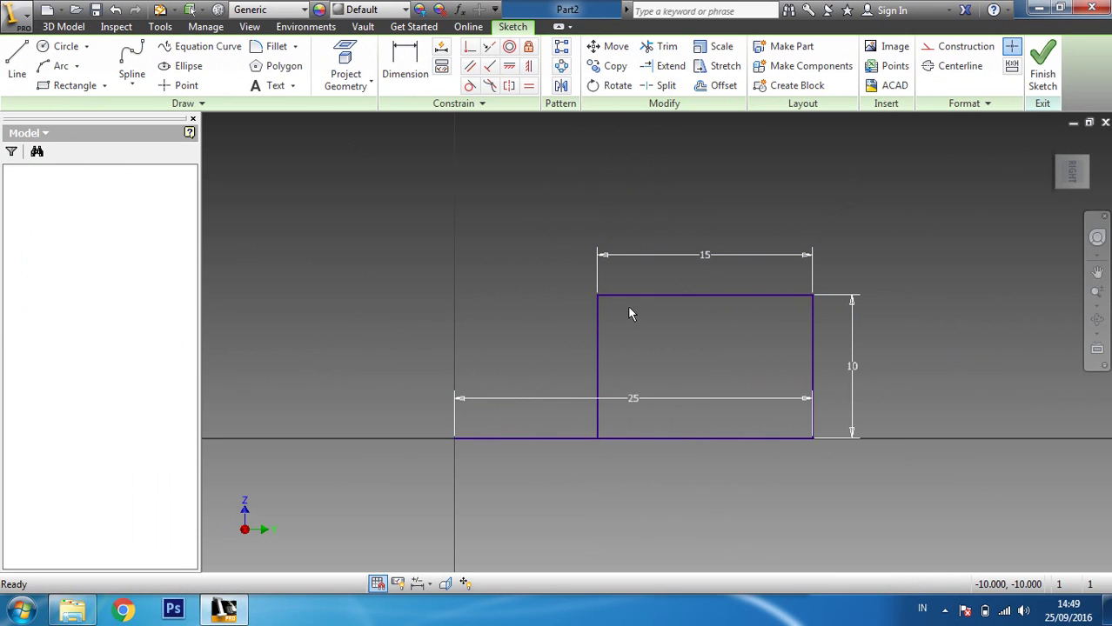
double_click(707, 257)
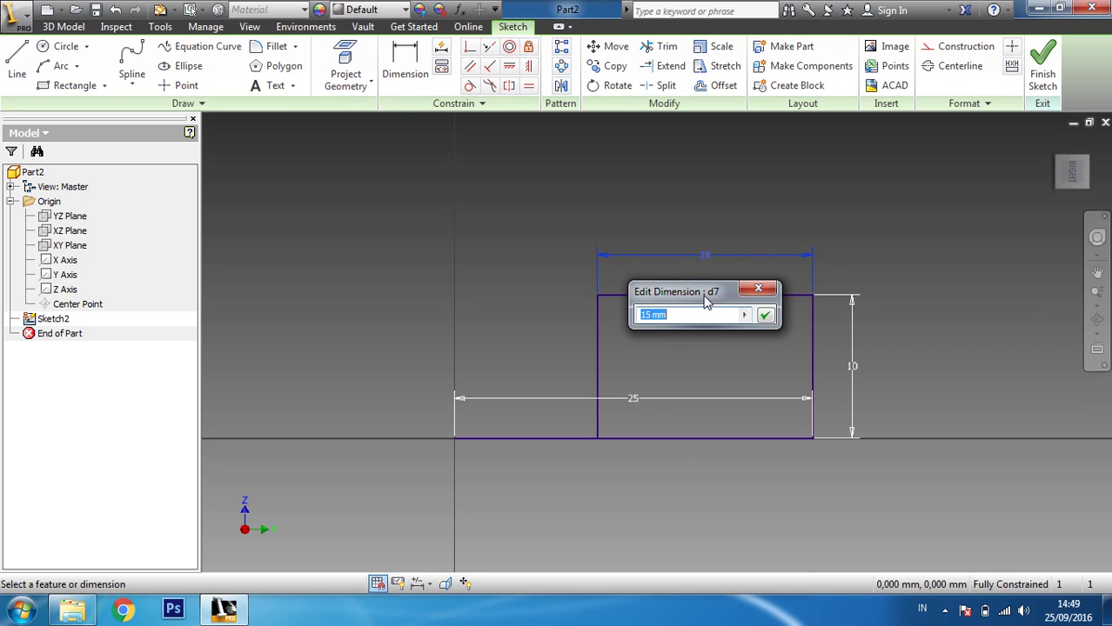
text(10)
click(766, 318)
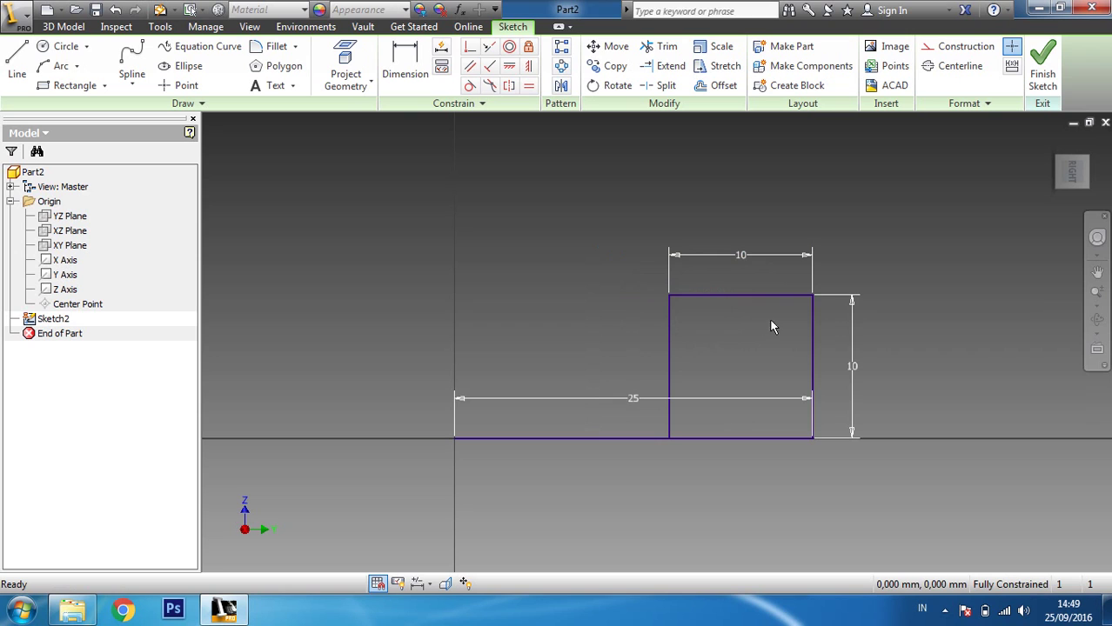
click(70, 27)
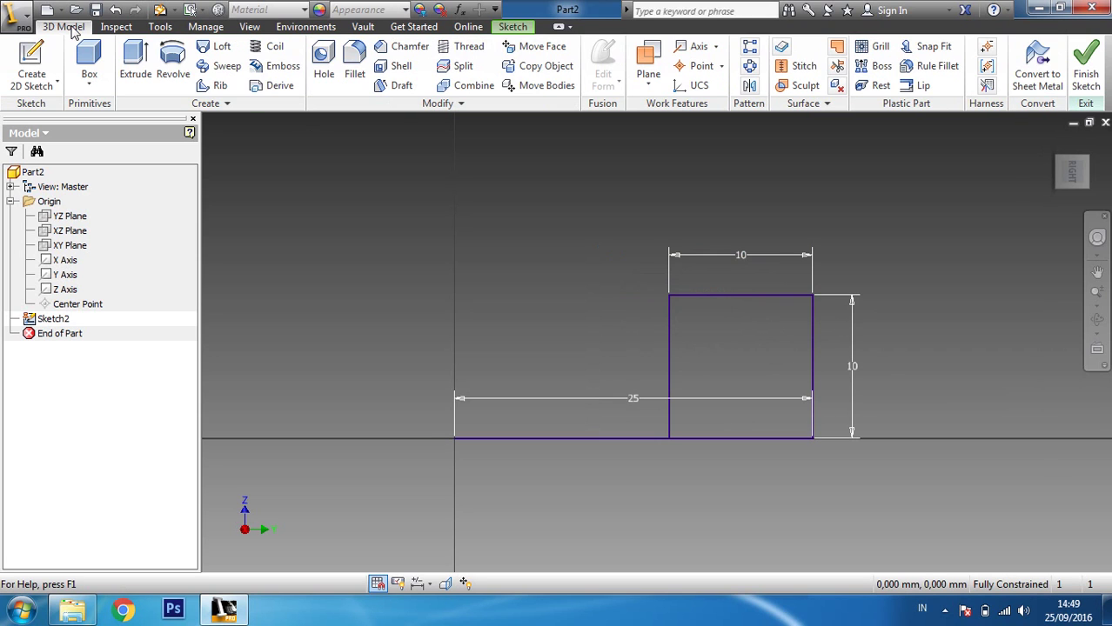
click(180, 57)
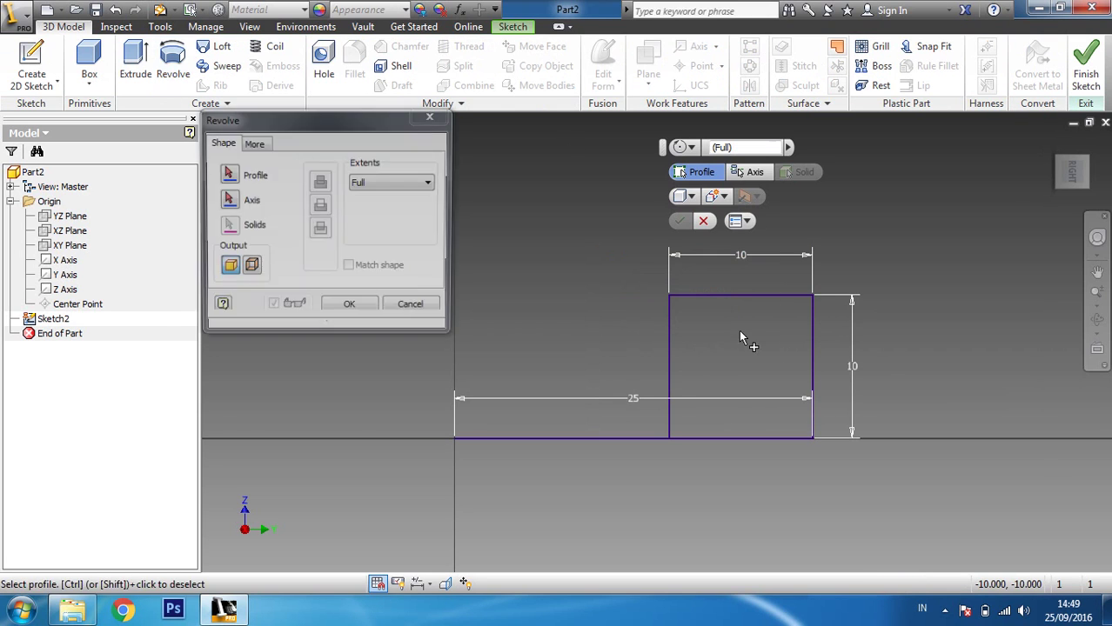
click(741, 338)
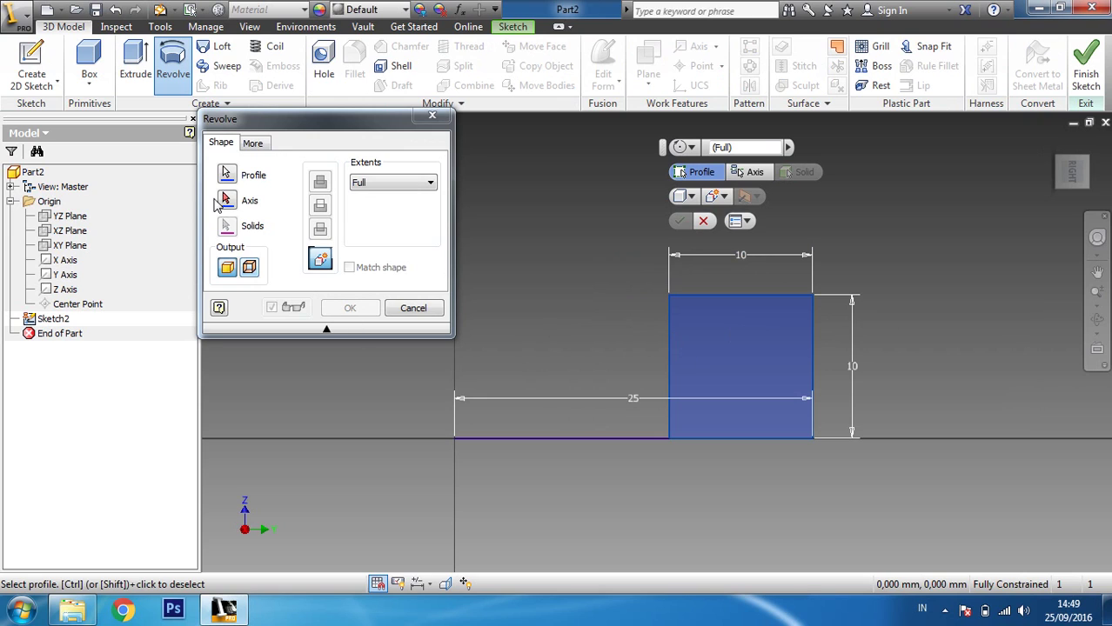
click(225, 200)
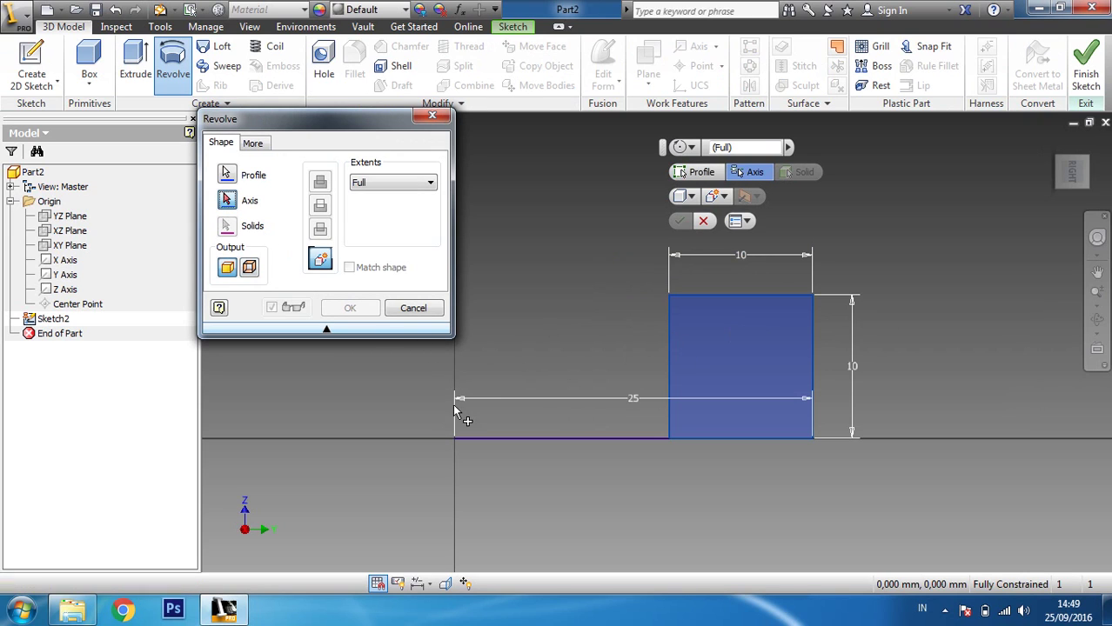
click(431, 116)
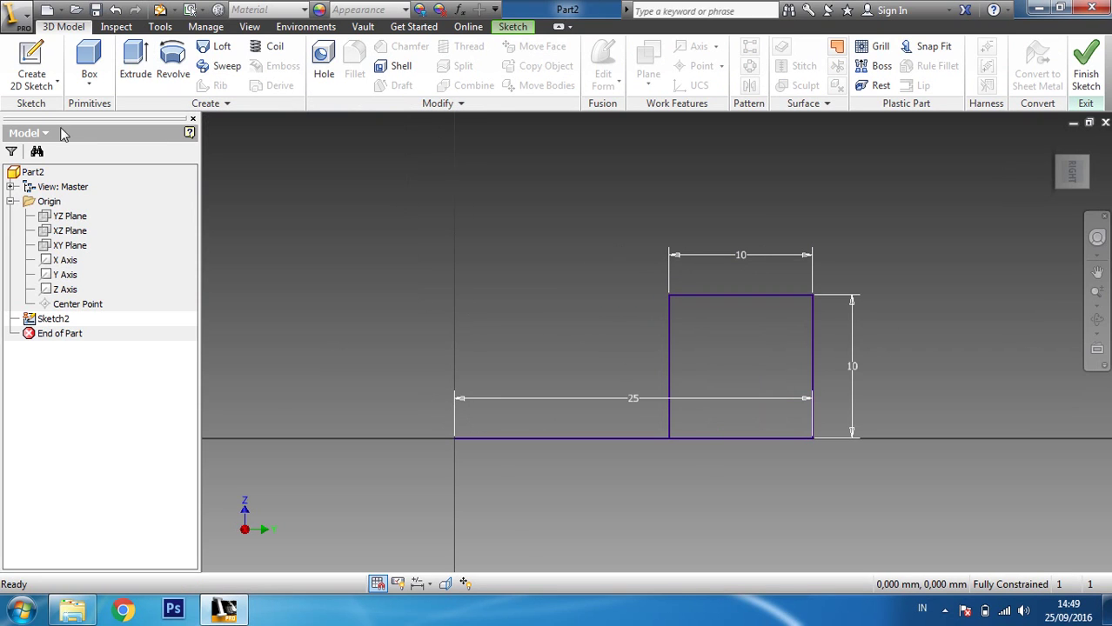
click(61, 320)
right_click(63, 322)
click(71, 323)
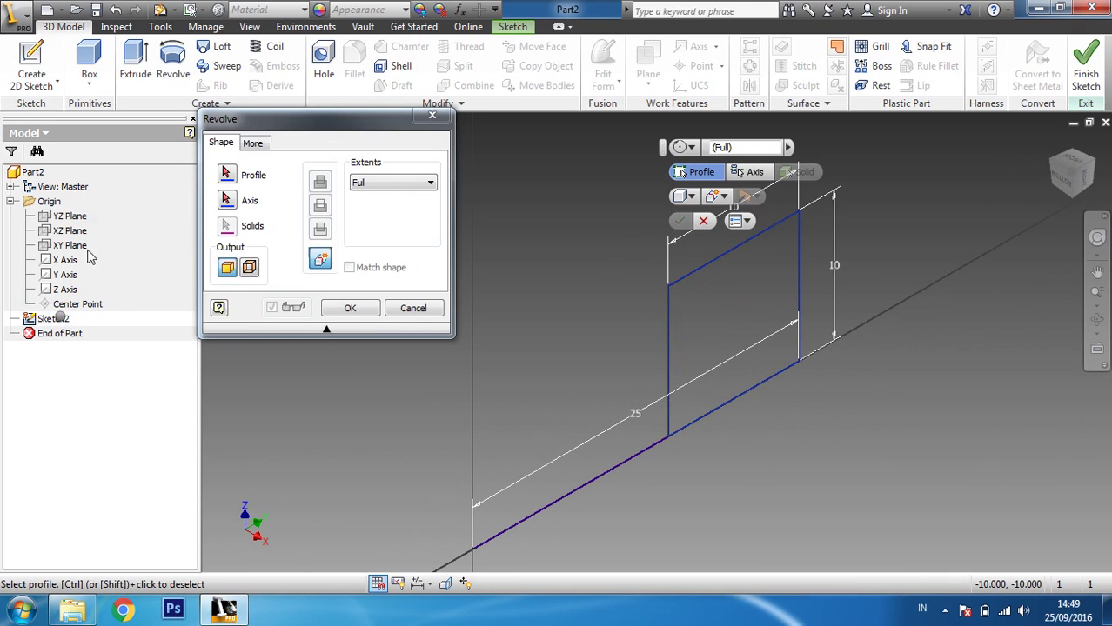
right_click(63, 318)
click(434, 115)
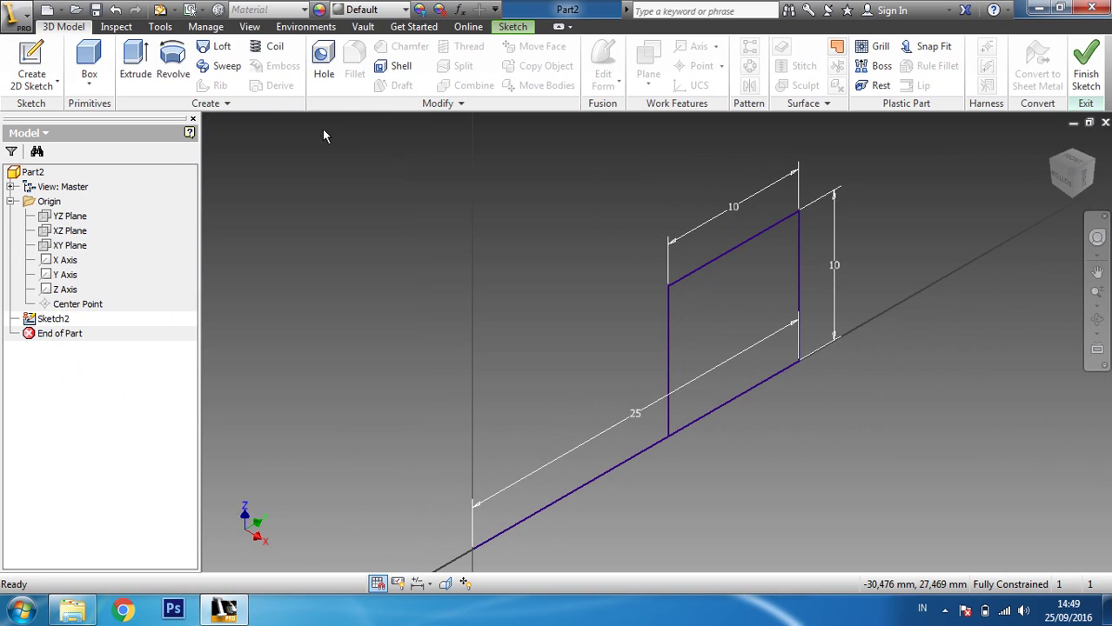
- Draw a short vertical line upward from the origin in the profile sketch to serve as the revolve axis
click(61, 319)
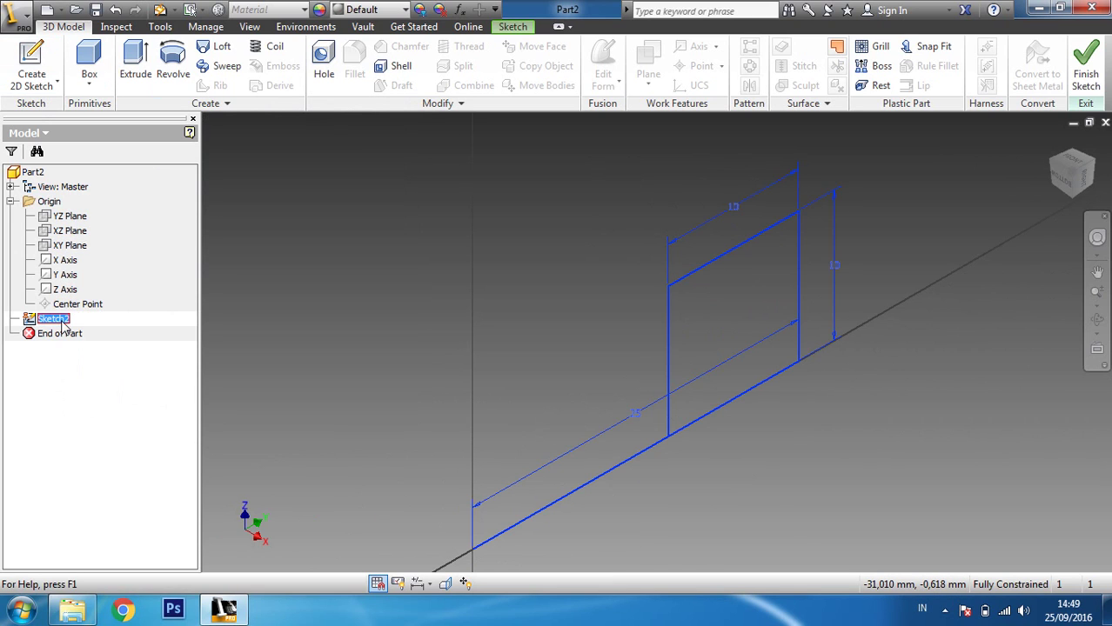
right_click(63, 322)
click(87, 364)
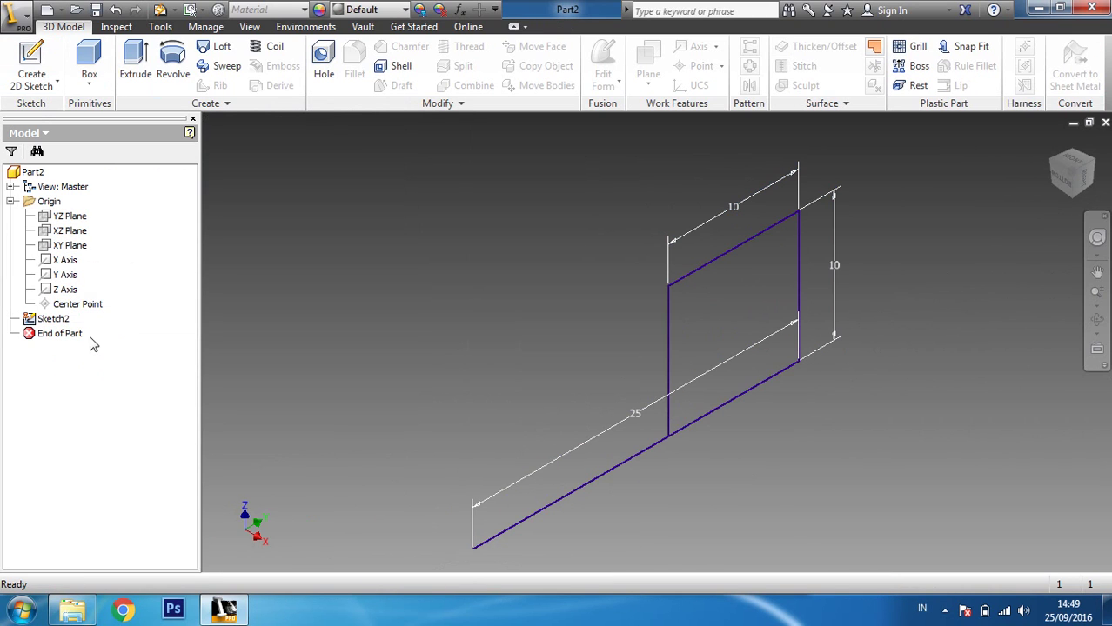
click(55, 321)
right_click(56, 323)
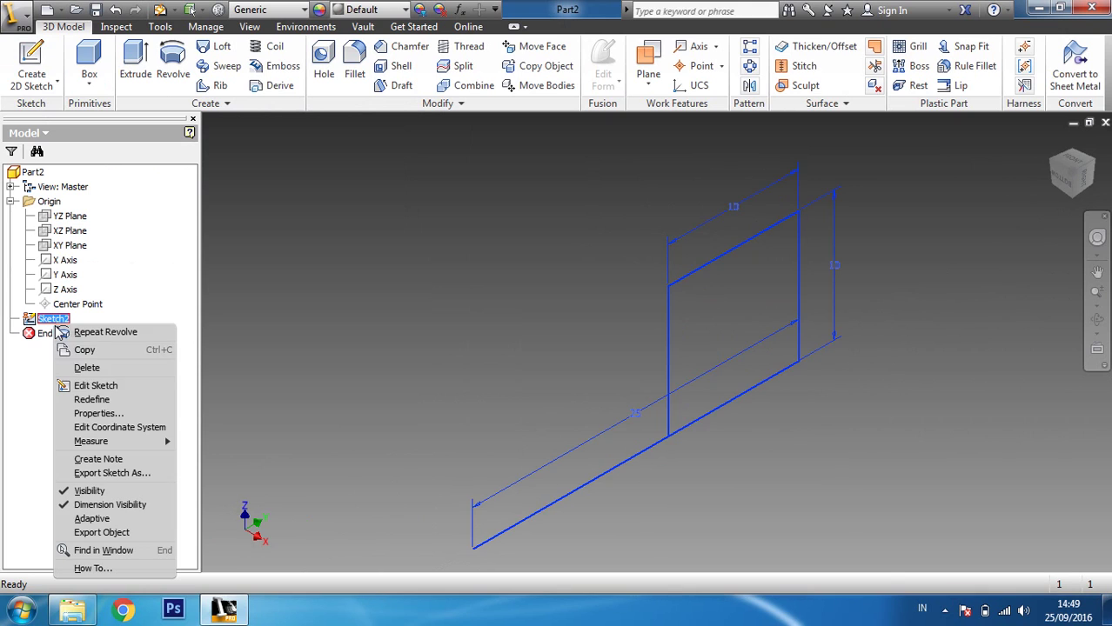
click(94, 385)
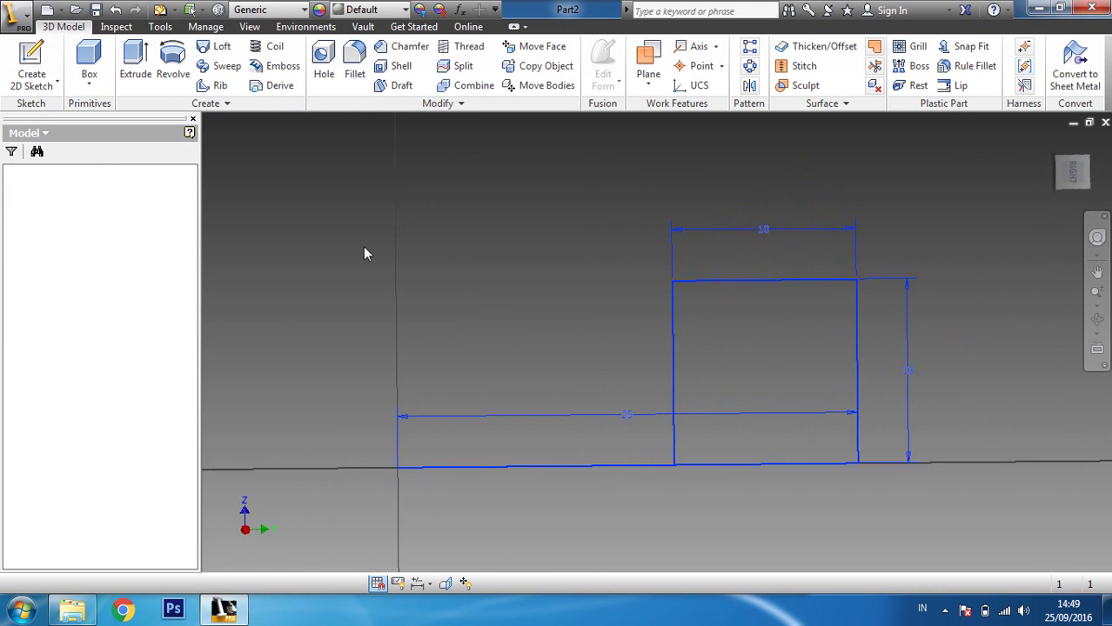
click(19, 63)
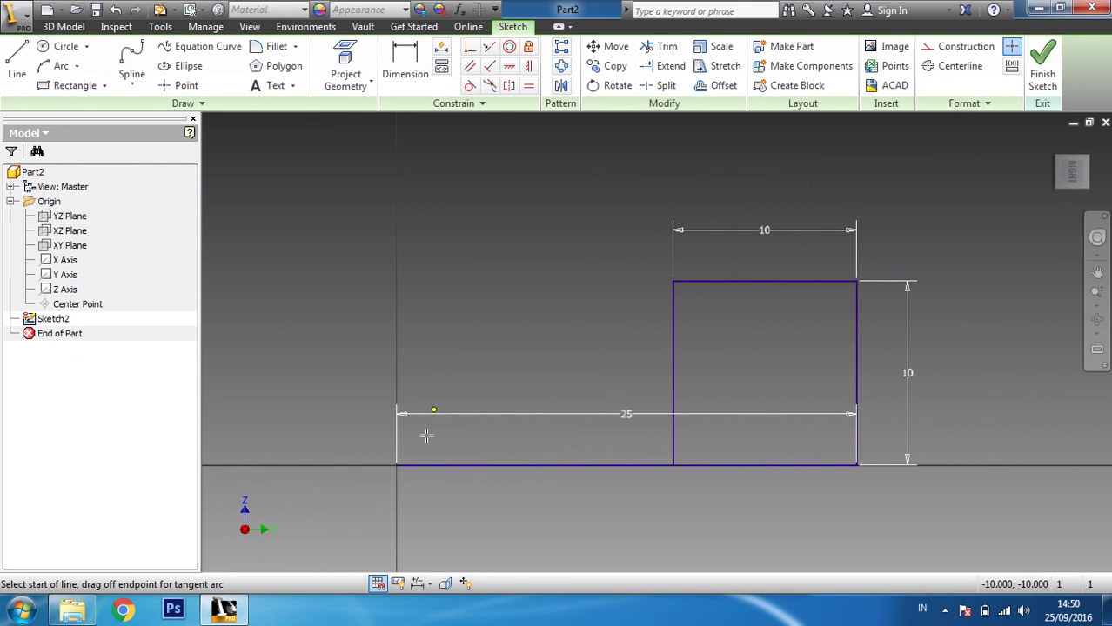
click(397, 466)
click(397, 342)
key(Escape)
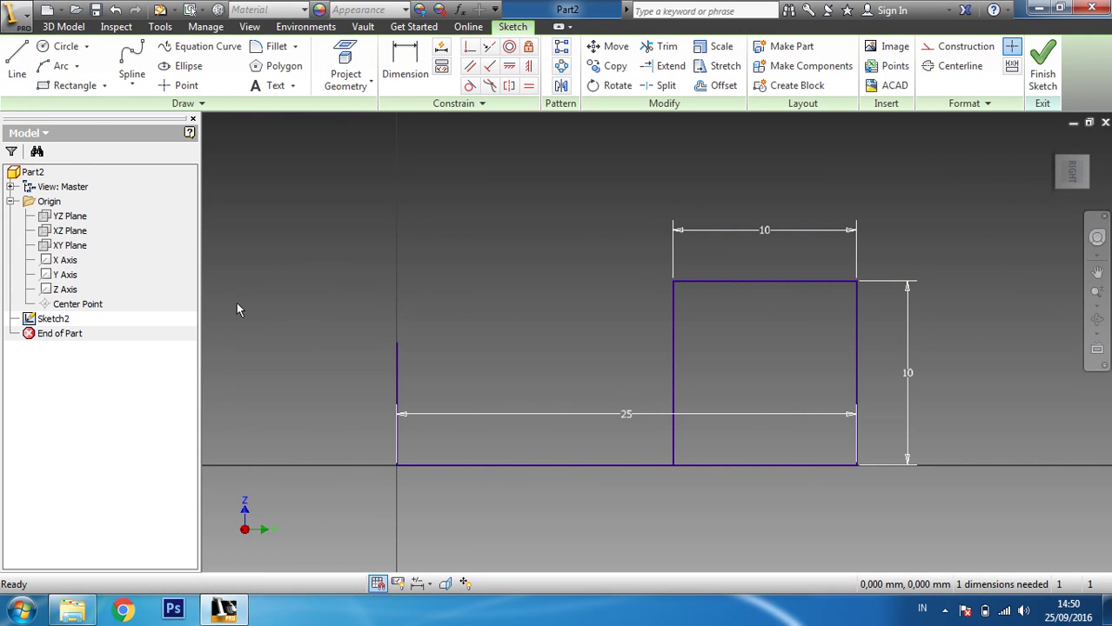
- Revolve the 10 mm square profile with Full extents around the short vertical line at the origin
click(62, 27)
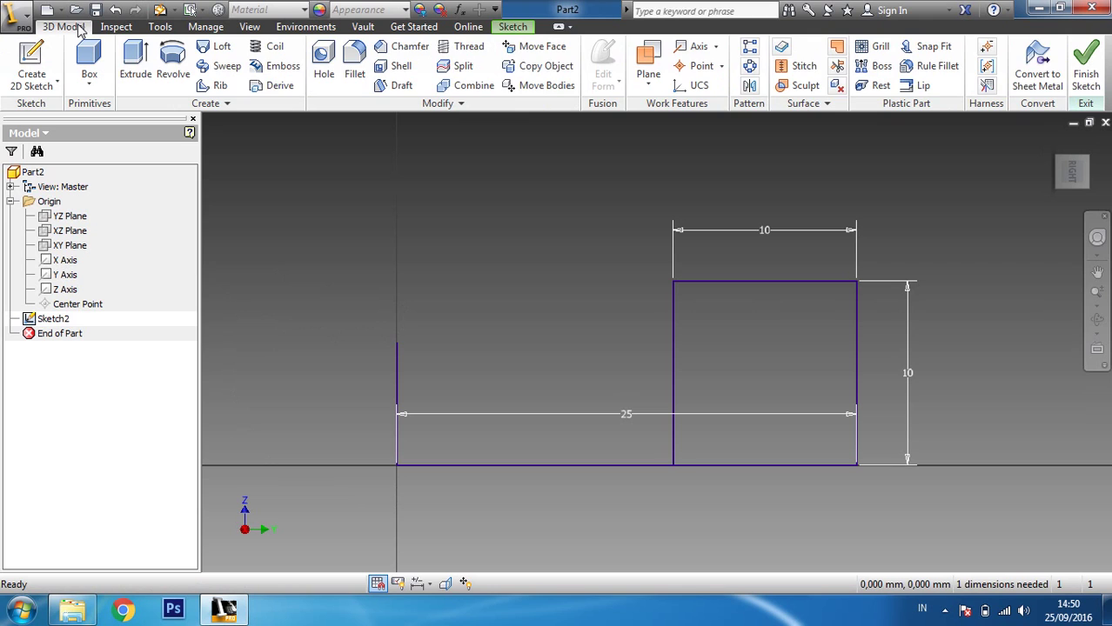
click(172, 63)
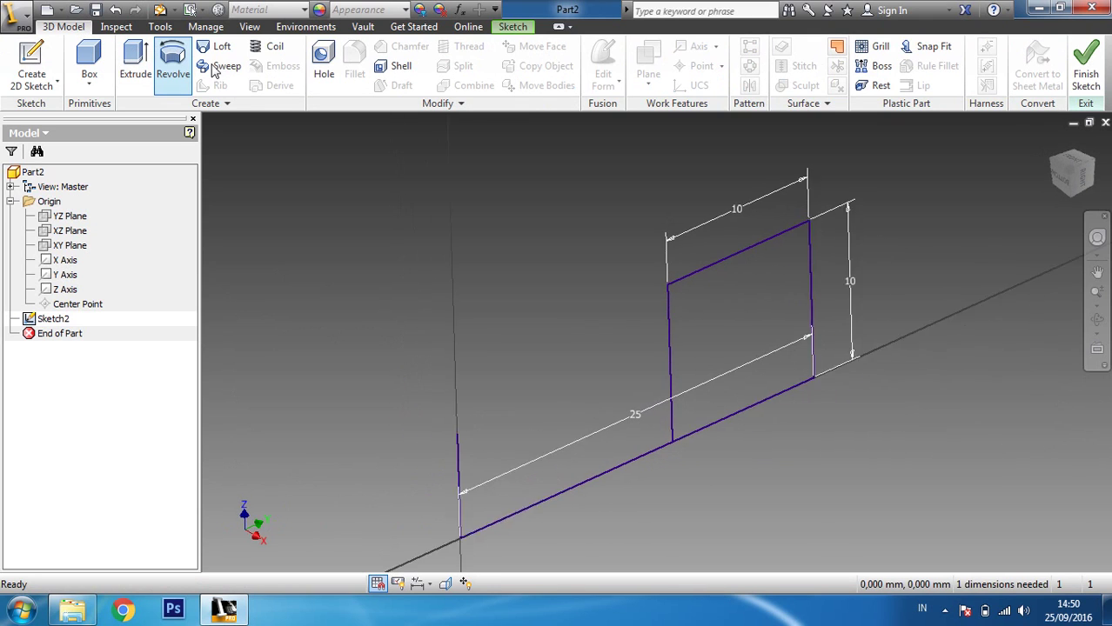
click(696, 302)
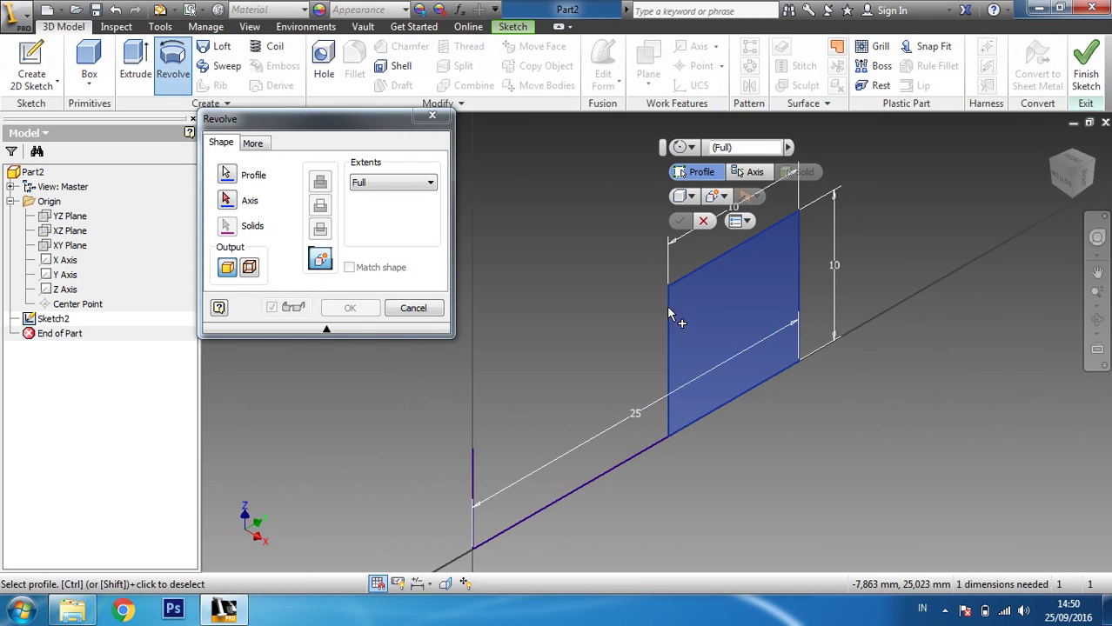
click(226, 200)
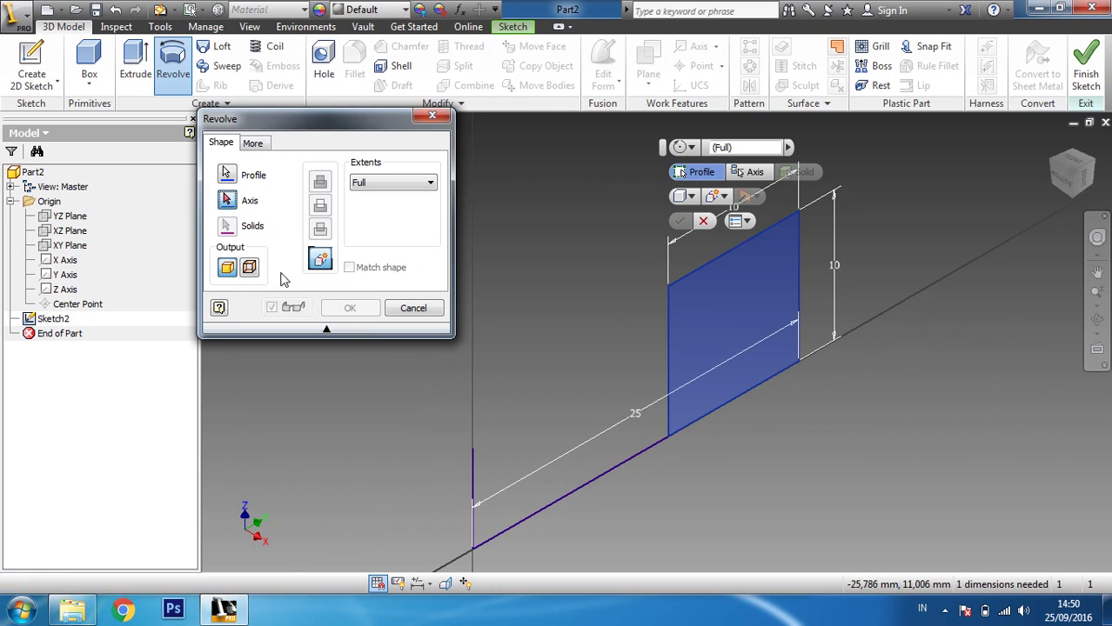
click(472, 471)
click(473, 471)
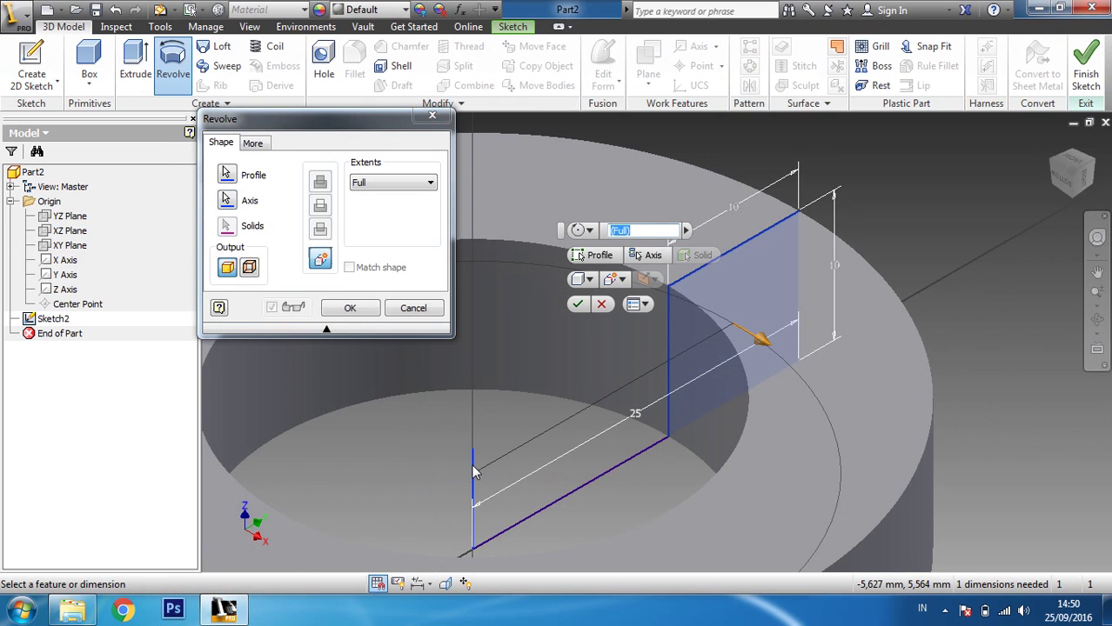
click(349, 308)
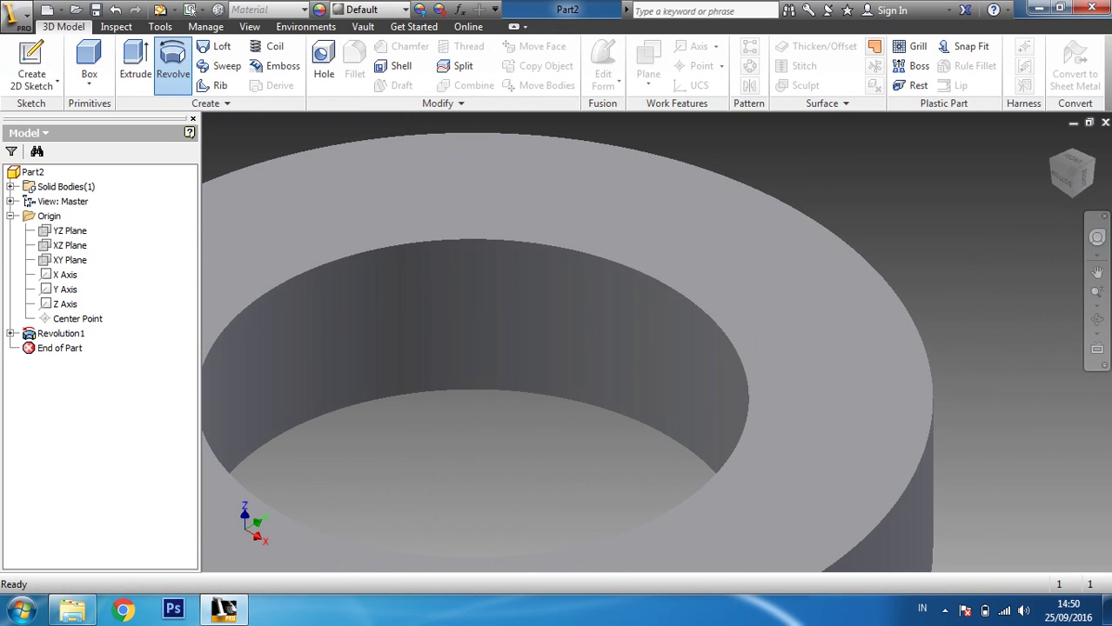
- Start a fillet on the ring and select both circular edges of its hole
scroll(549, 335, down, 5)
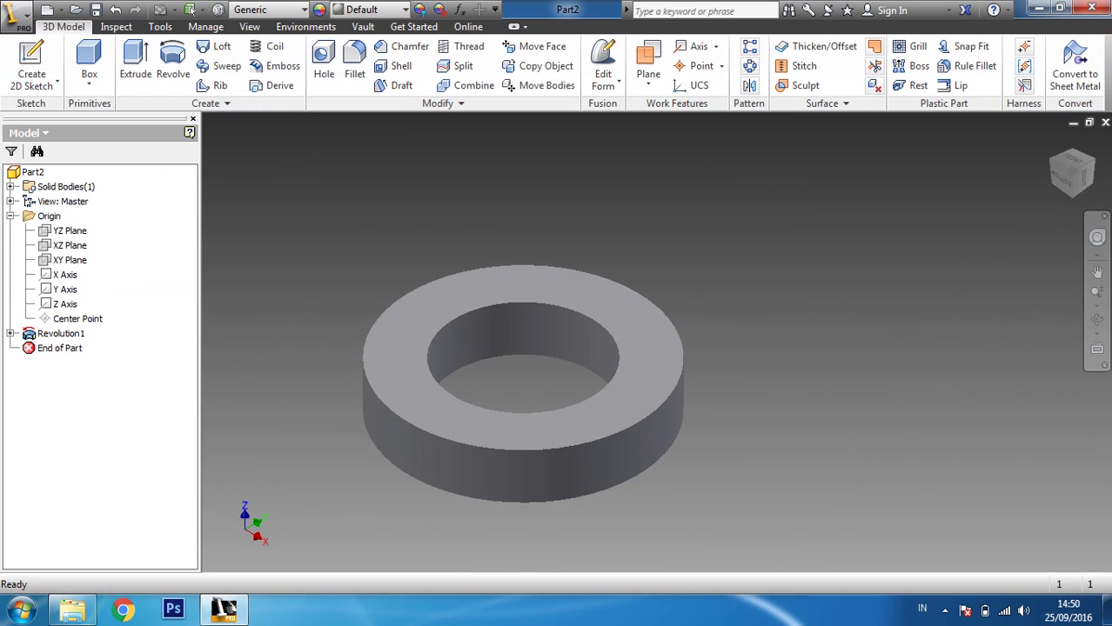
click(1098, 322)
drag(663, 335, 683, 266)
key(Escape)
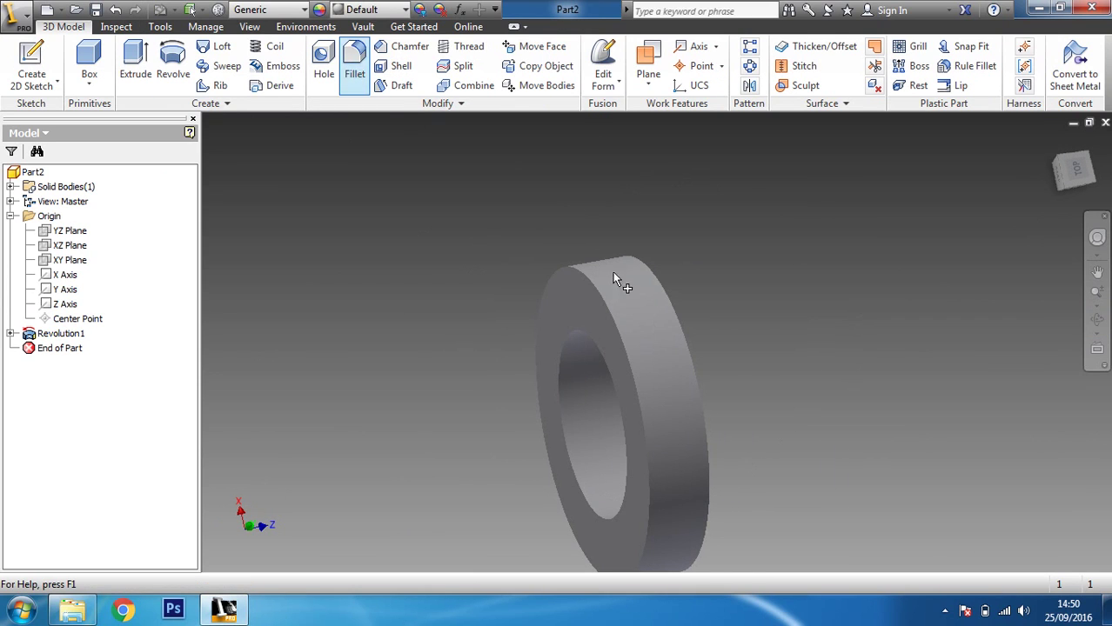
click(616, 393)
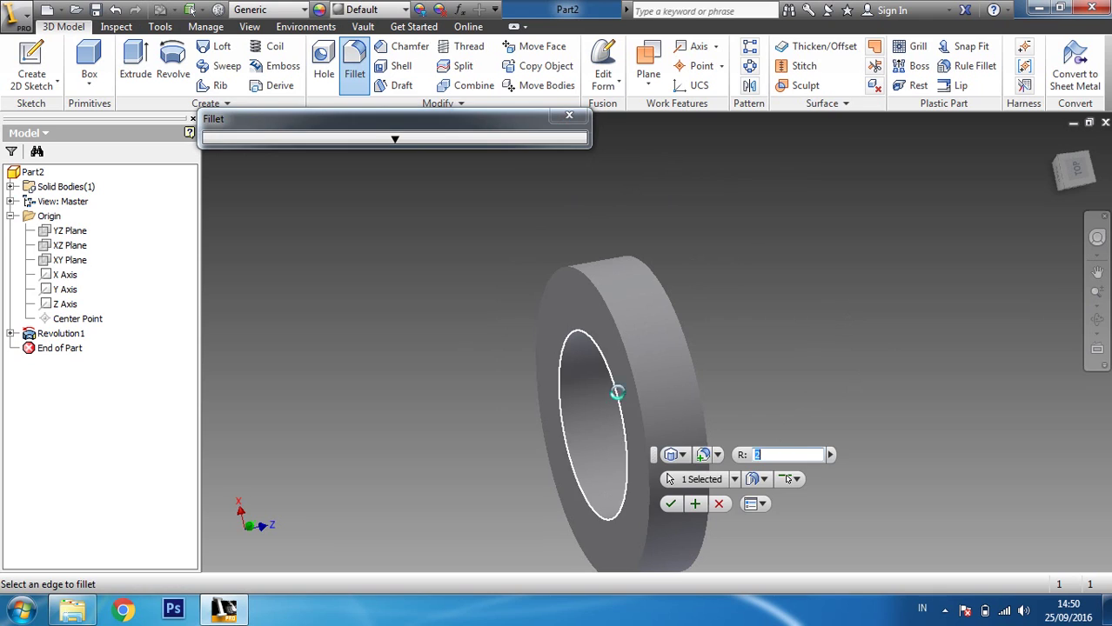
click(1097, 320)
drag(920, 348, 654, 364)
key(Escape)
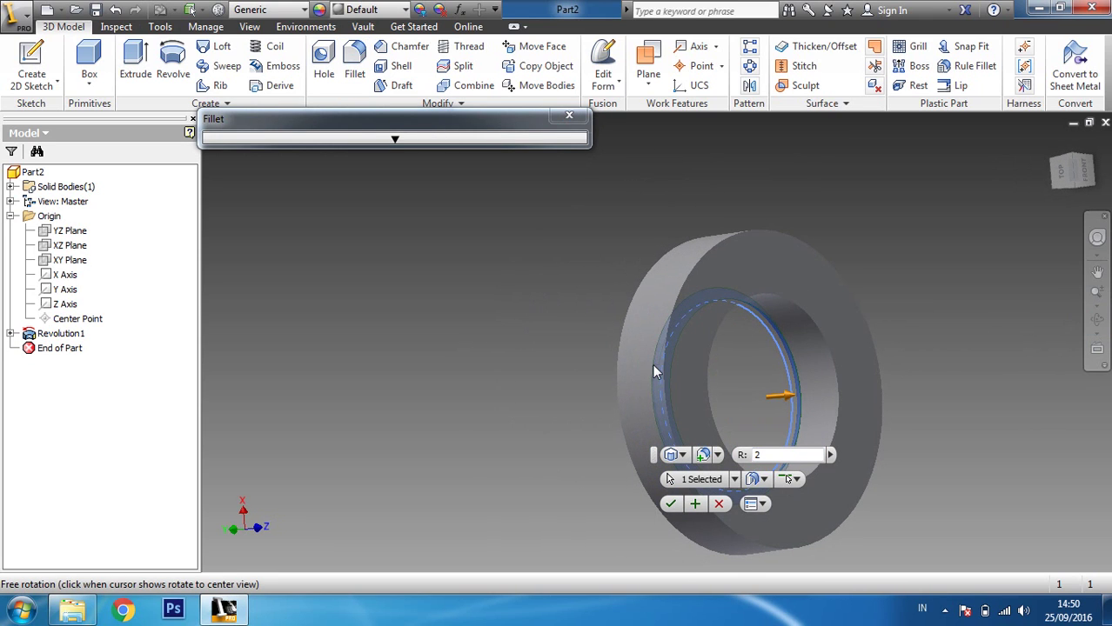
click(712, 345)
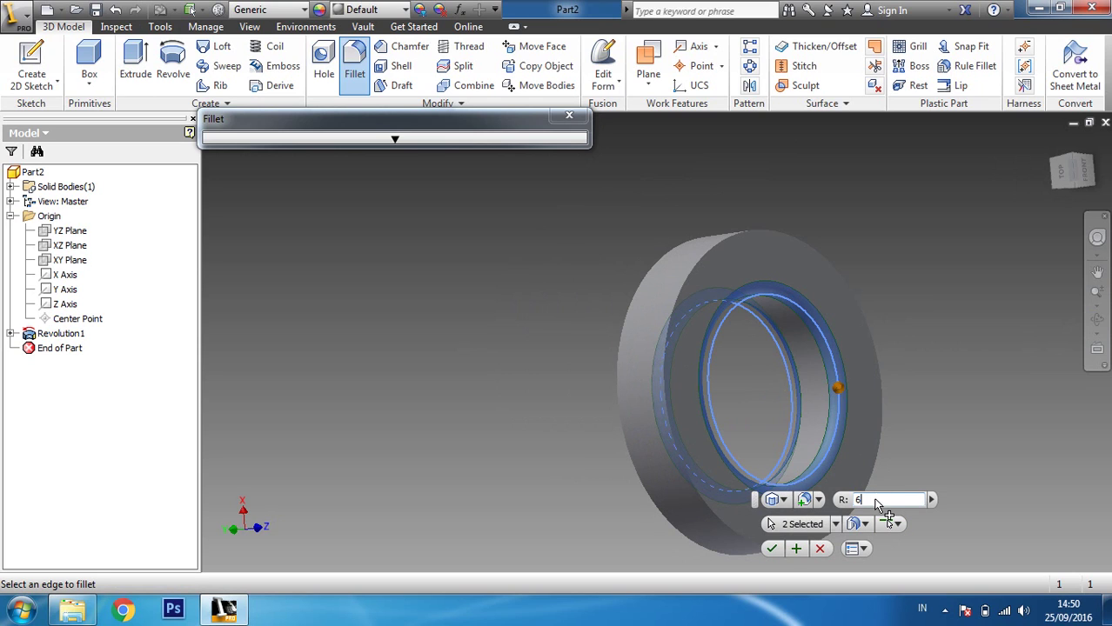
- Add the ring's two outer circular edges to the fillet selection and try to apply a 6 mm radius to all four edges
click(621, 365)
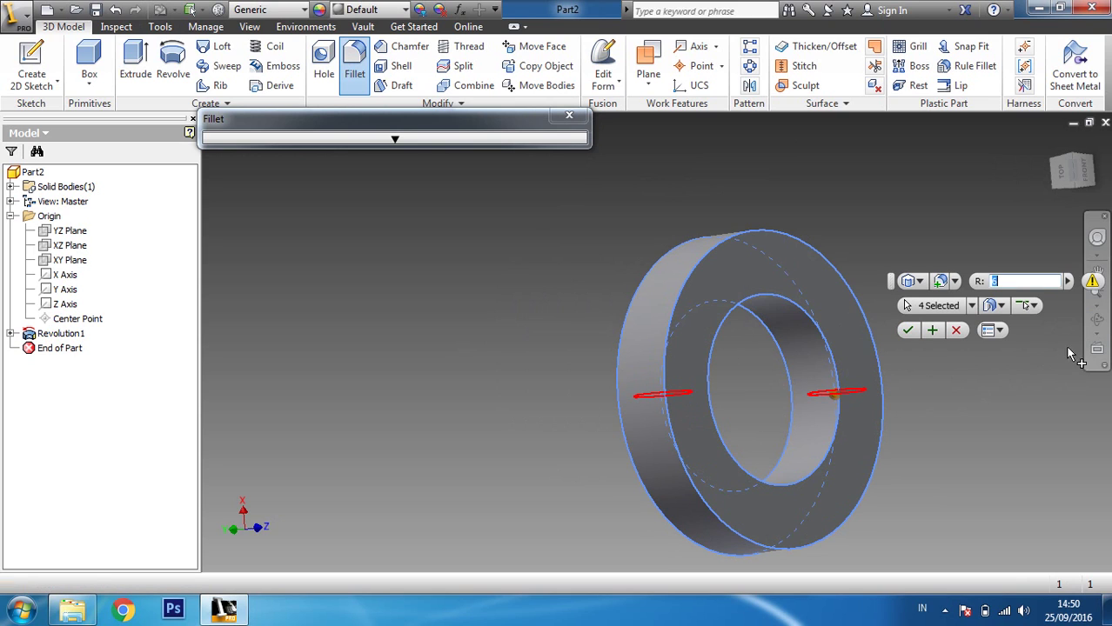
text(6)
click(1095, 319)
drag(713, 365, 911, 409)
drag(674, 402, 795, 380)
click(906, 332)
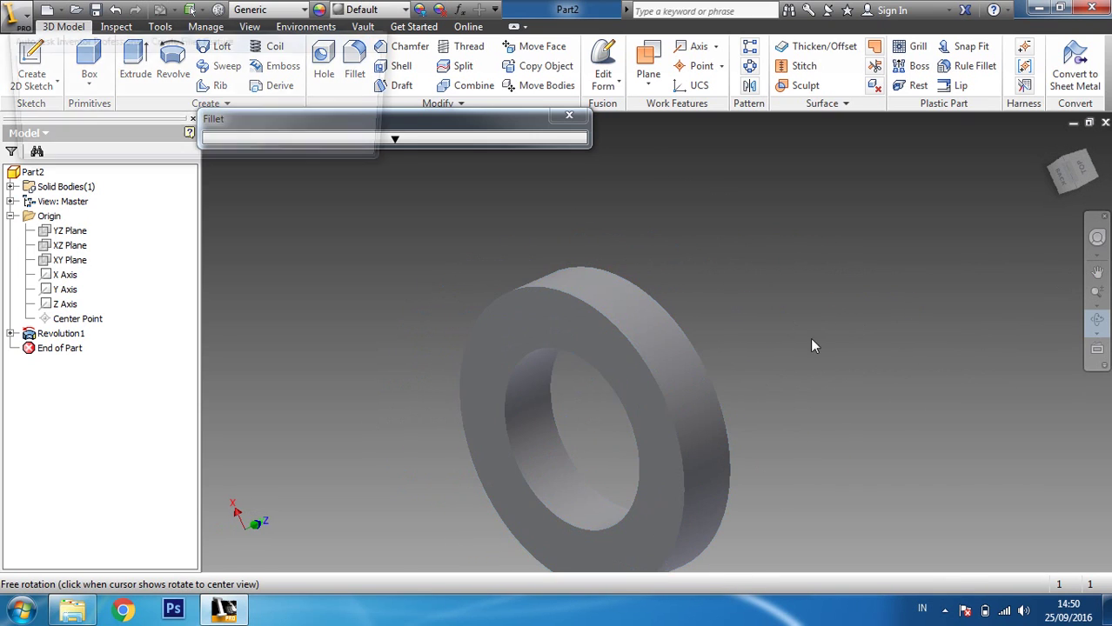
click(293, 151)
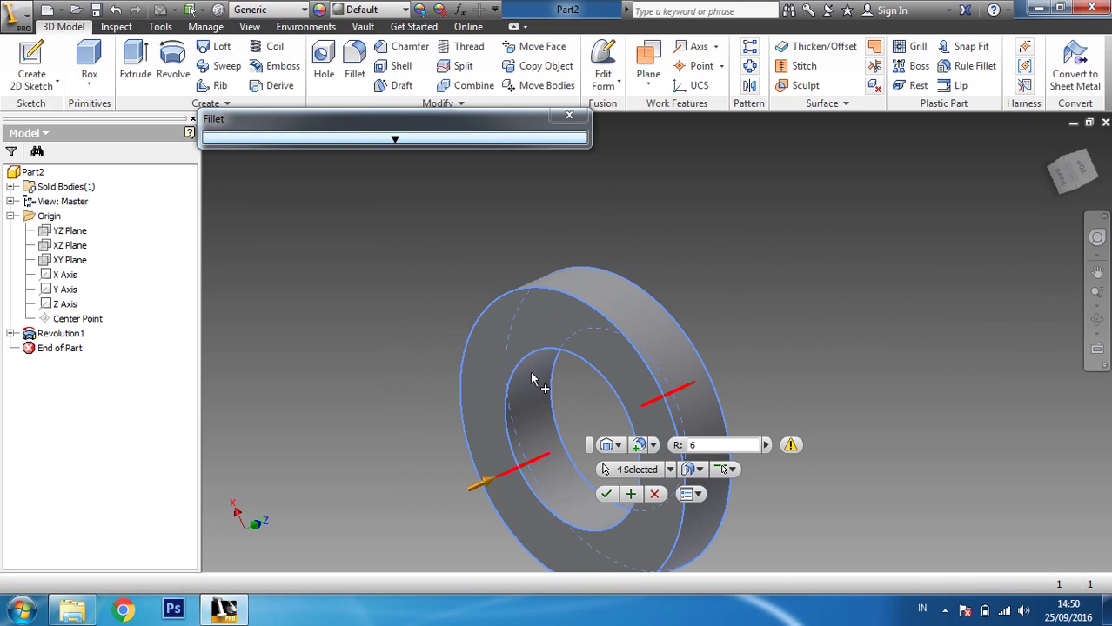
- Cancel the 6 mm fillet on the ring's four circular edges
click(1095, 324)
drag(759, 402, 604, 470)
key(Escape)
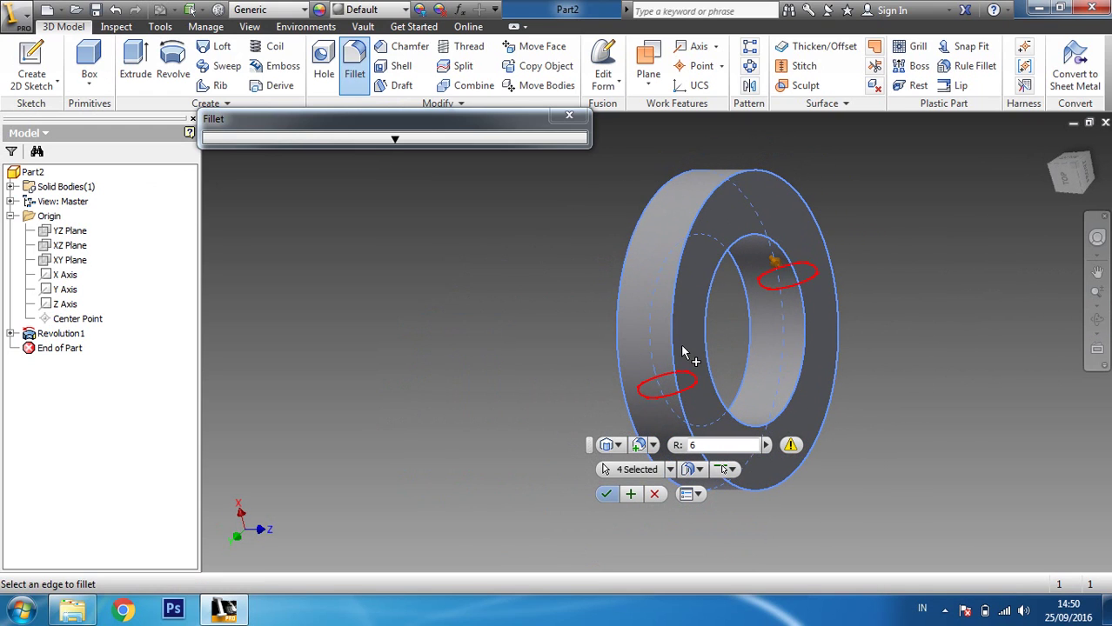
click(654, 494)
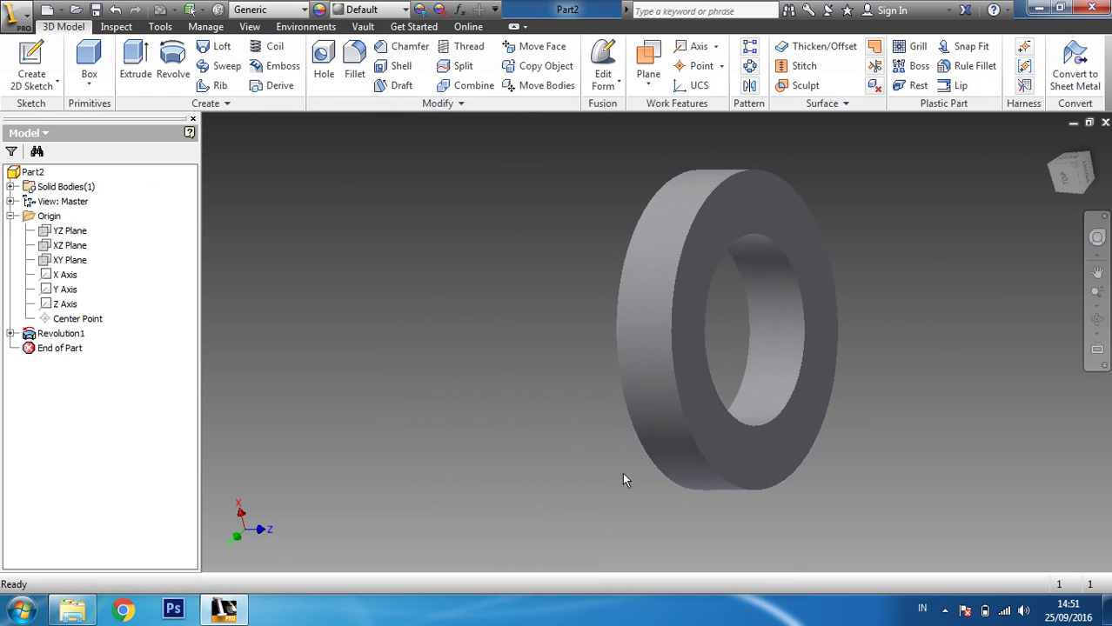
click(354, 70)
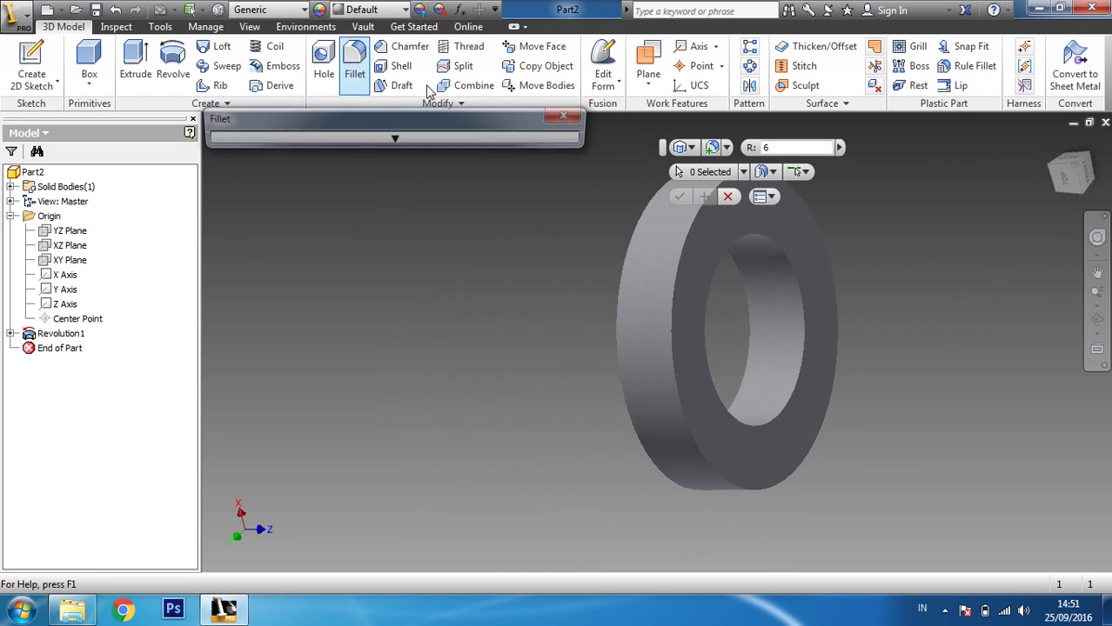
click(682, 272)
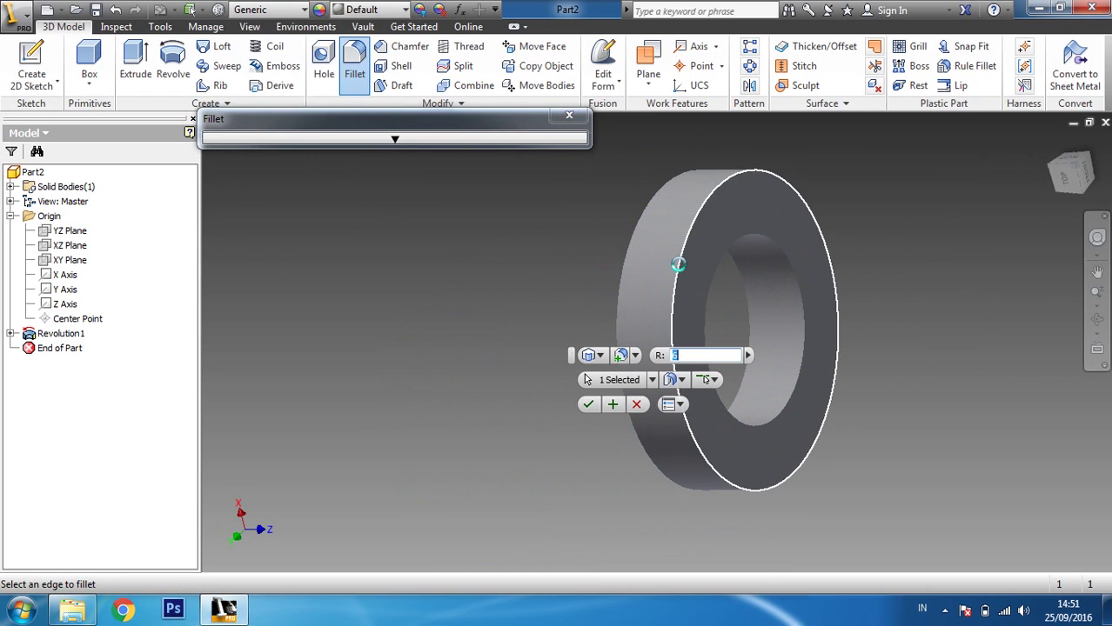
click(623, 276)
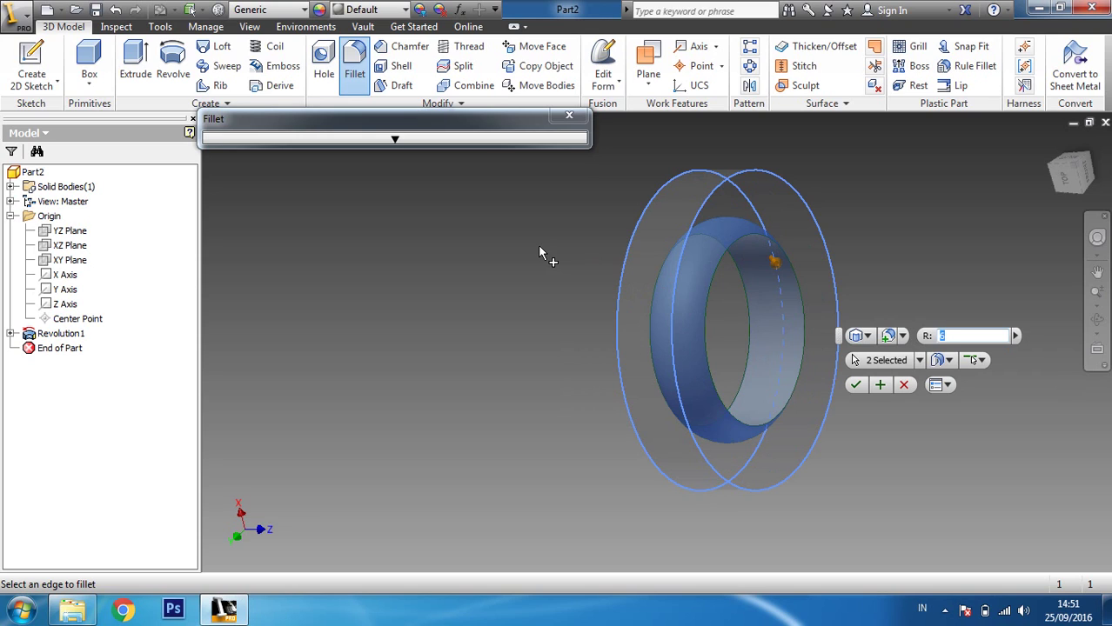
click(903, 385)
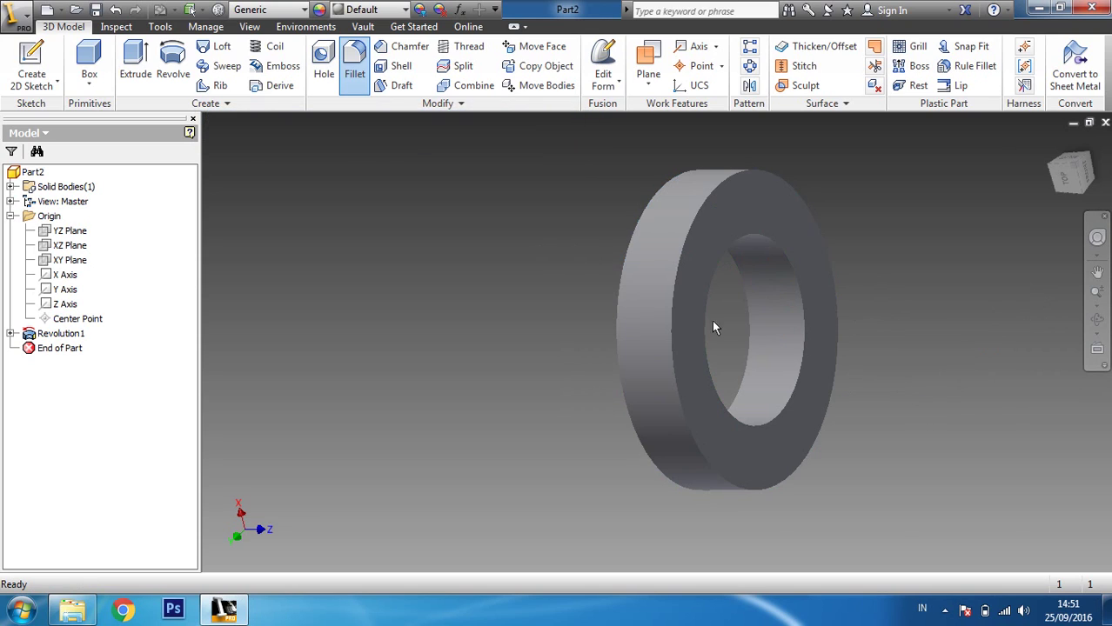
- Start a fillet with a 3 mm radius and select the ring's two outer circular edges
click(354, 70)
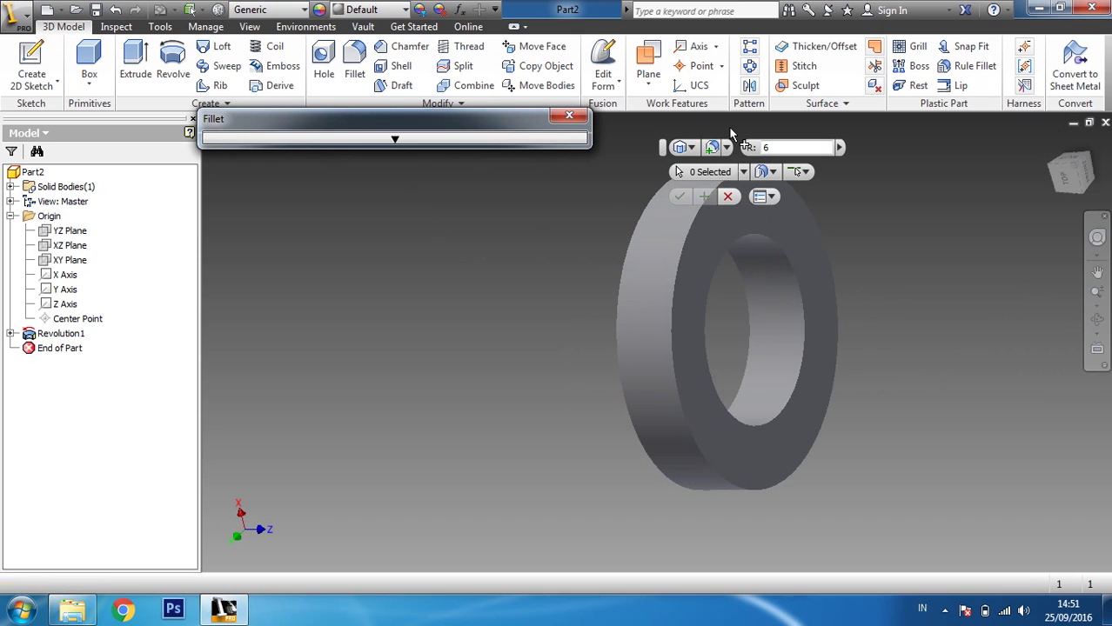
text(3)
click(674, 289)
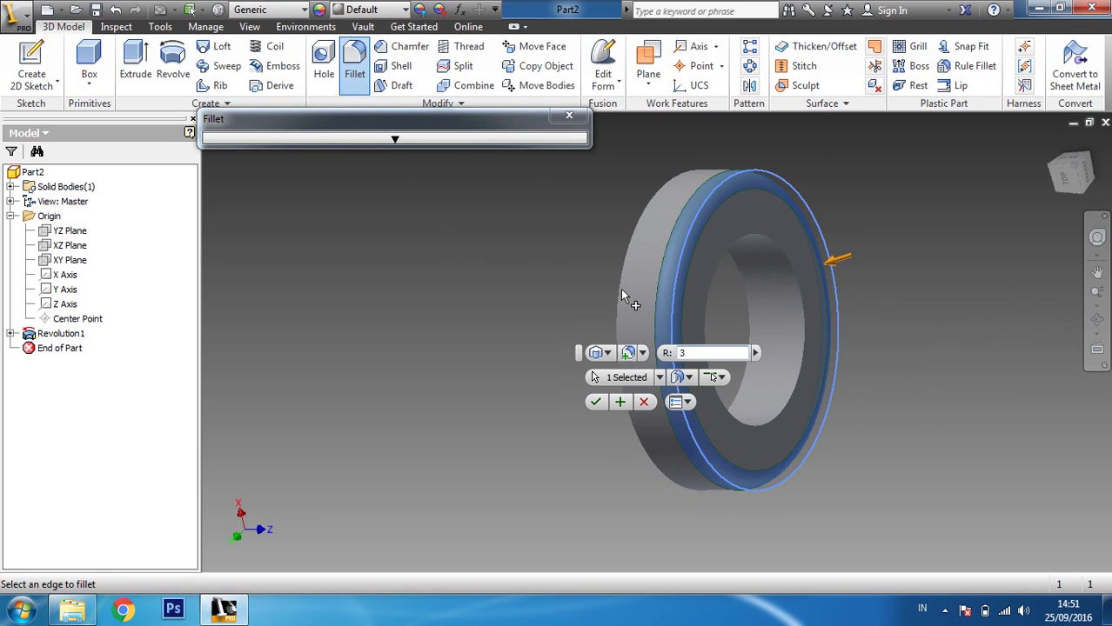
click(619, 290)
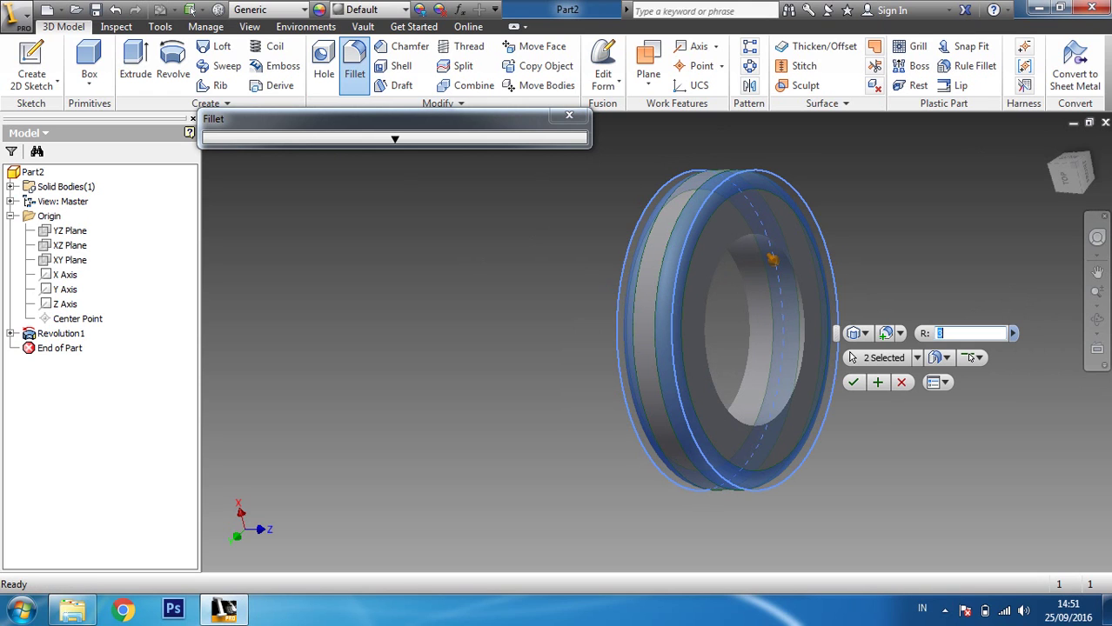
- Add both circular edges of the ring's hole to the selection and apply the 3 mm fillet to all four edges
click(1098, 320)
drag(716, 322, 559, 317)
key(Escape)
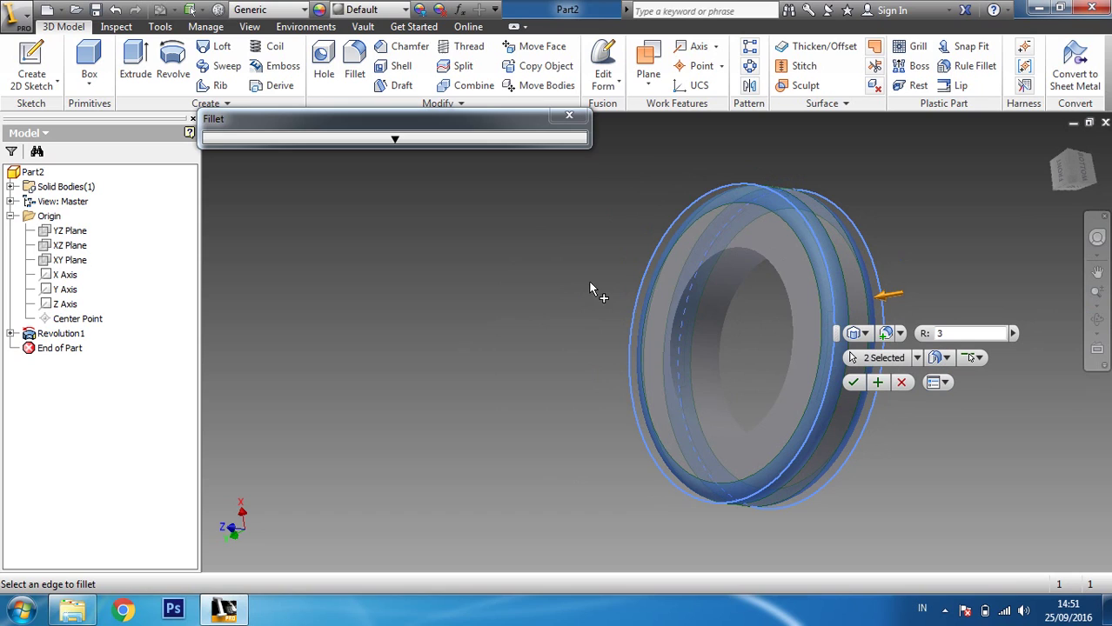
click(717, 254)
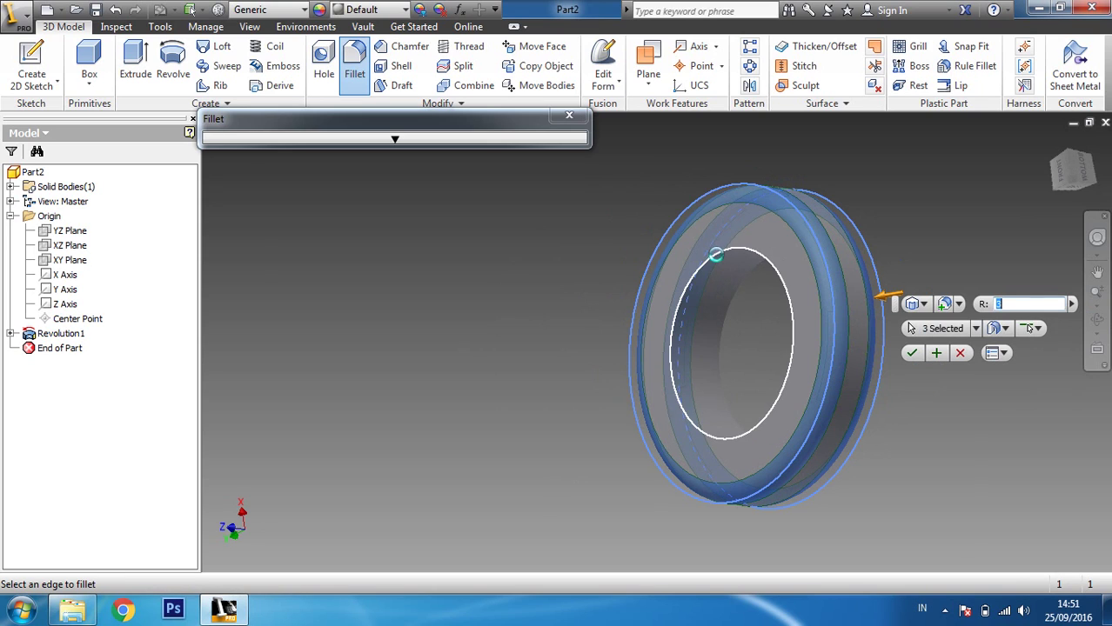
click(729, 316)
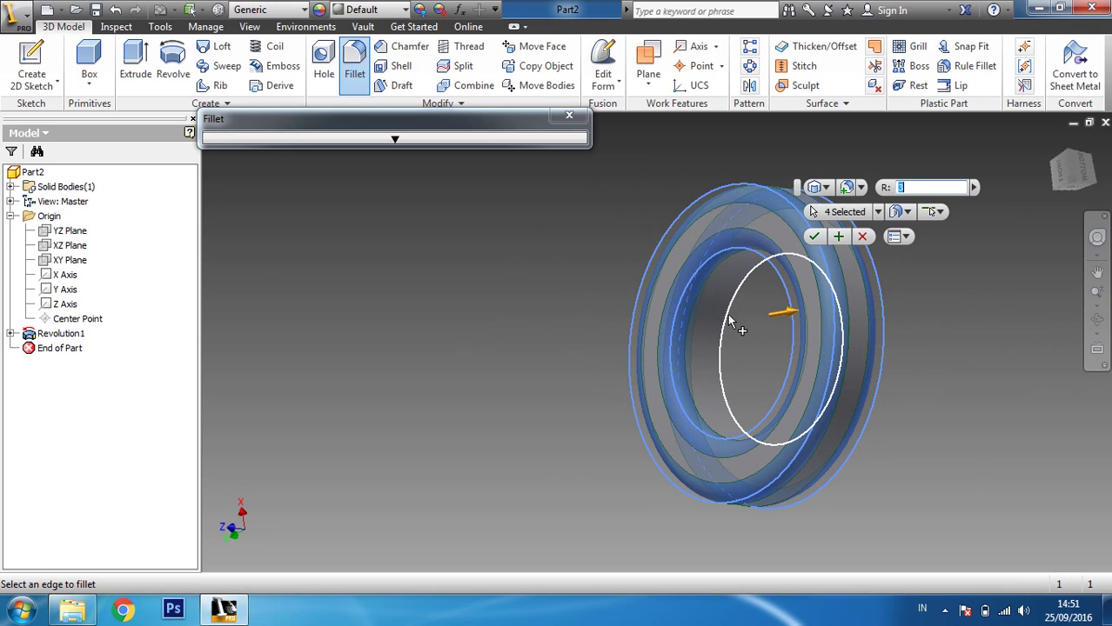
click(813, 237)
- Examine the rounded edges of the filleted ring from several angles and distances
click(1097, 319)
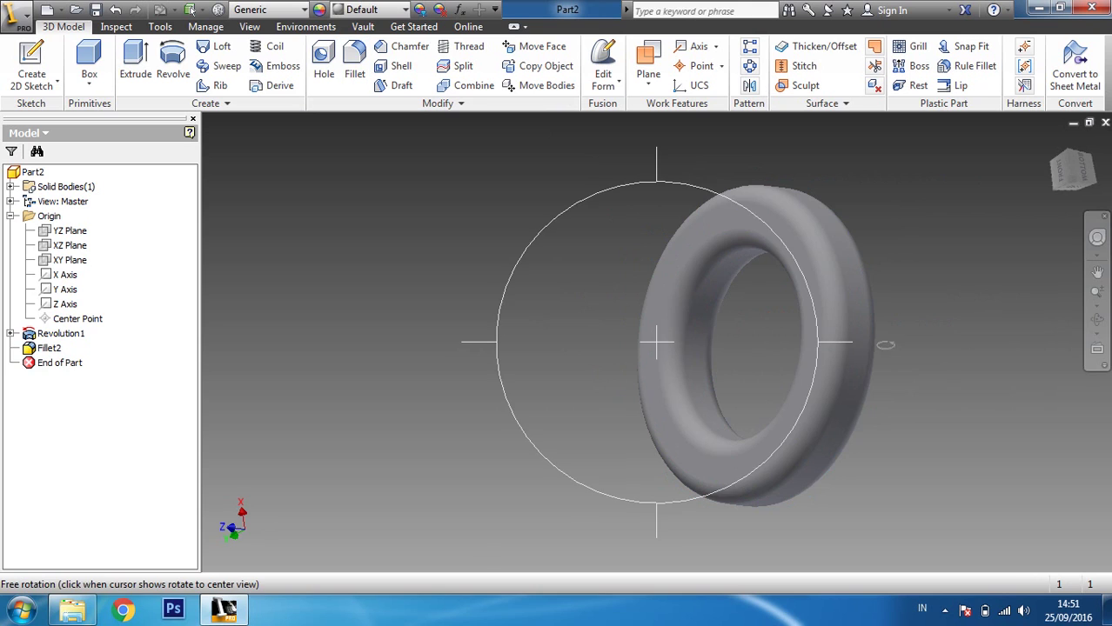
drag(883, 341, 778, 338)
drag(678, 303, 768, 333)
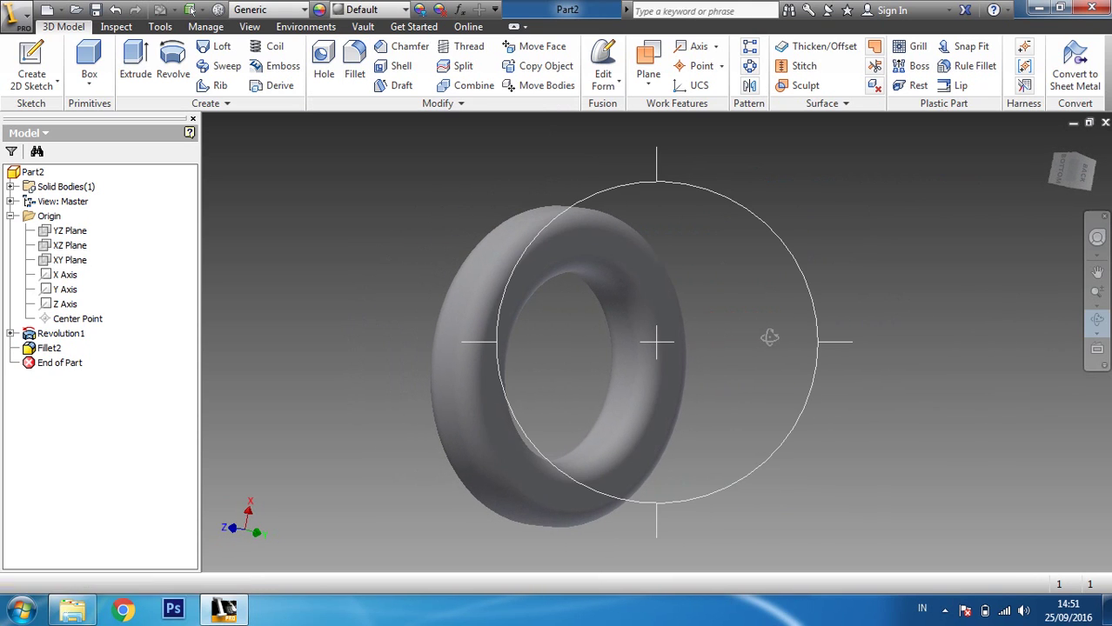
scroll(700, 326, up, 3)
scroll(700, 326, down, 4)
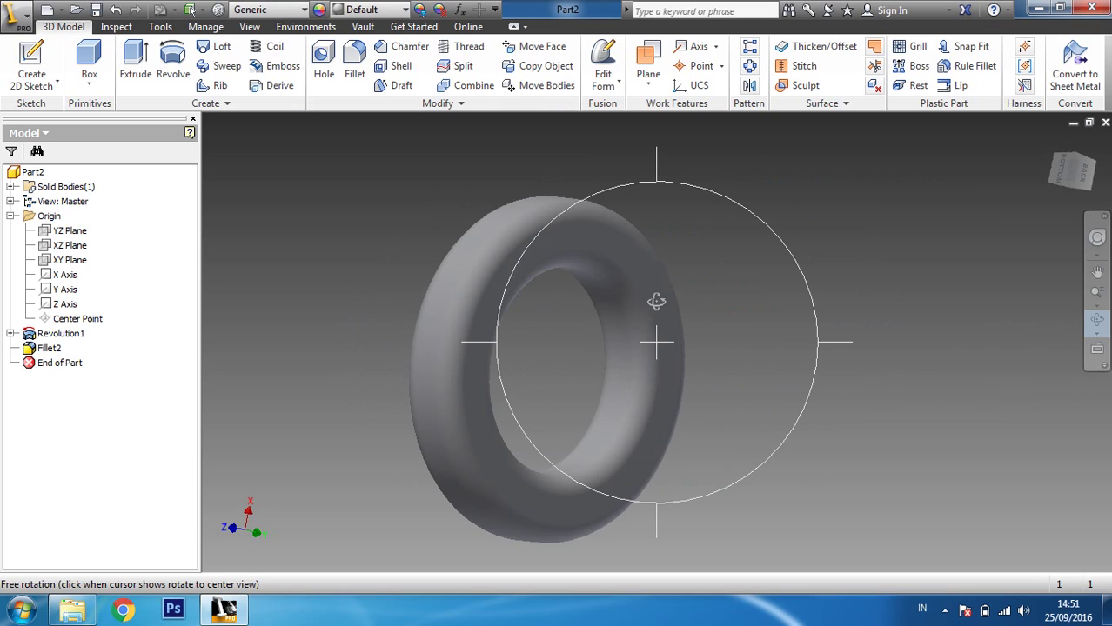
key(Escape)
drag(695, 373, 1010, 340)
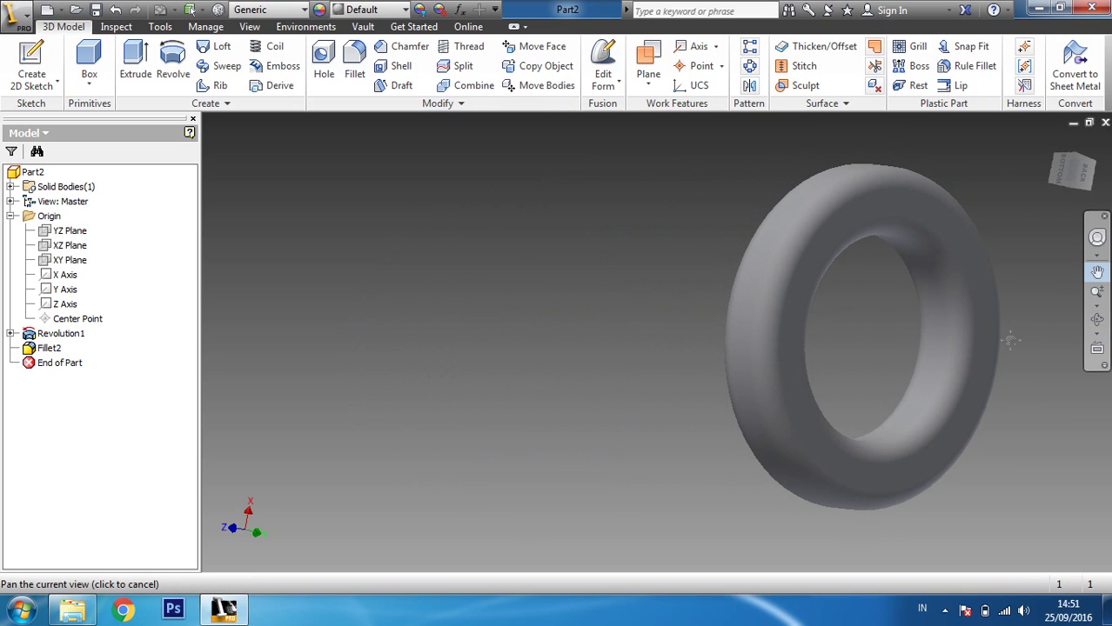